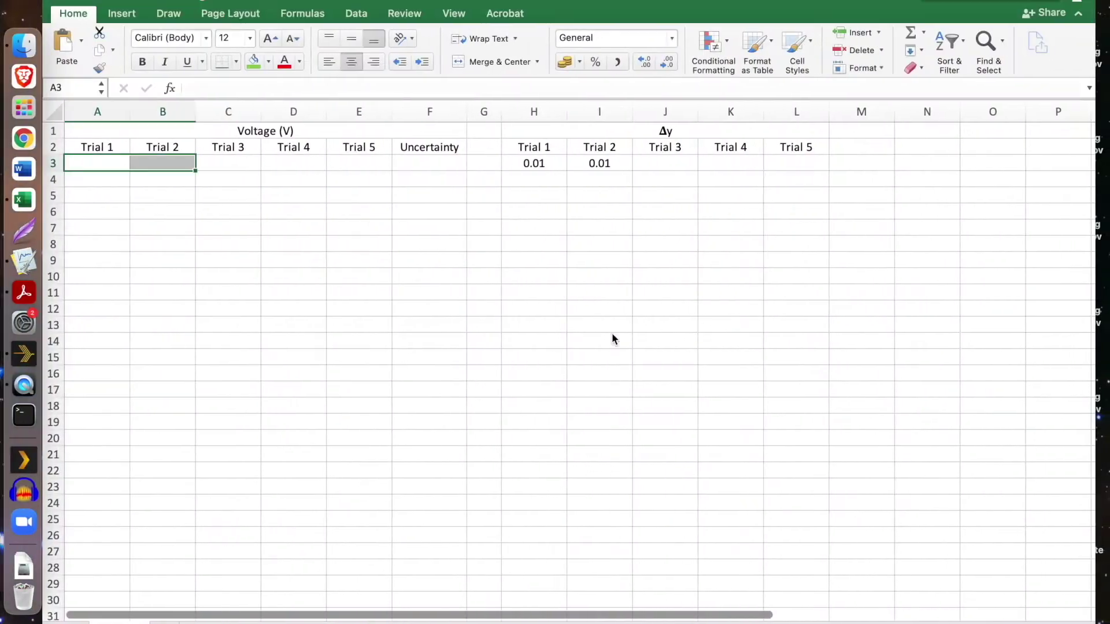
# Switch from the Excel voltage table to the Logger Pro window showing a live 5.577 V reading
pyautogui.hotkey('ctrl', 'Right')
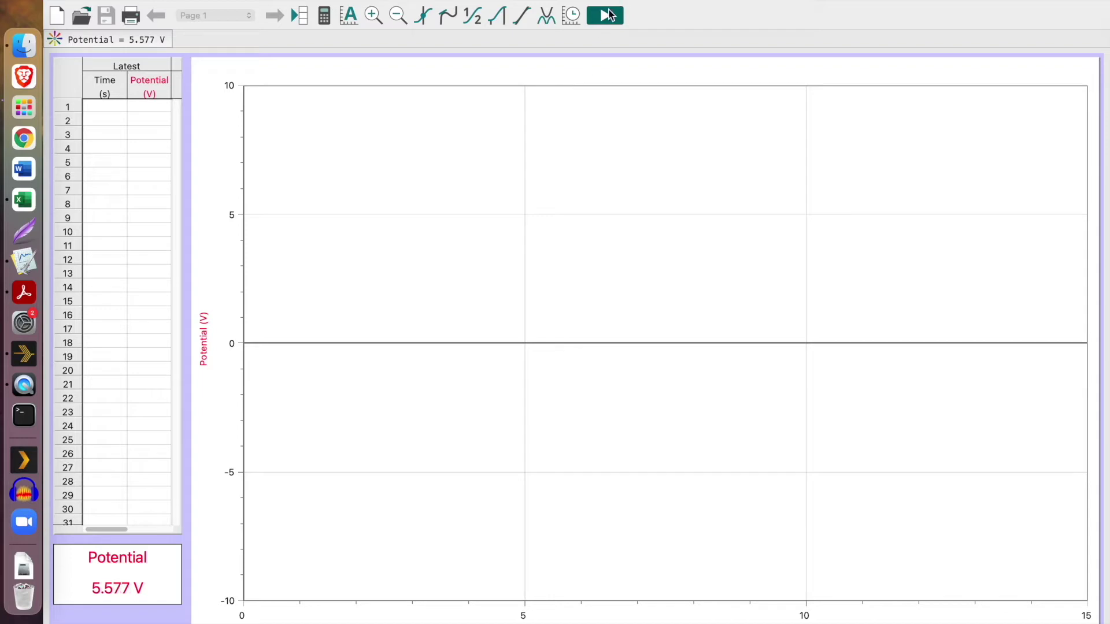
pyautogui.click(571, 12)
# Enter a 5-second duration and 100 samples per second in the data collection settings
pyautogui.click(476, 146)
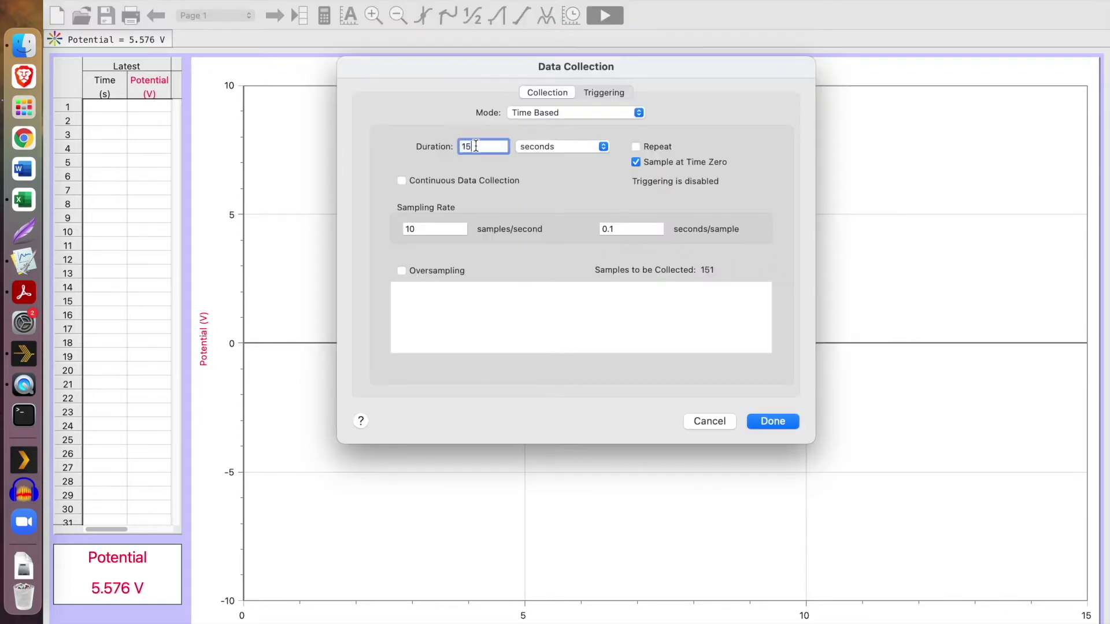
pyautogui.doubleClick(475, 146)
pyautogui.write('5')
pyautogui.doubleClick(453, 229)
pyautogui.write('100')
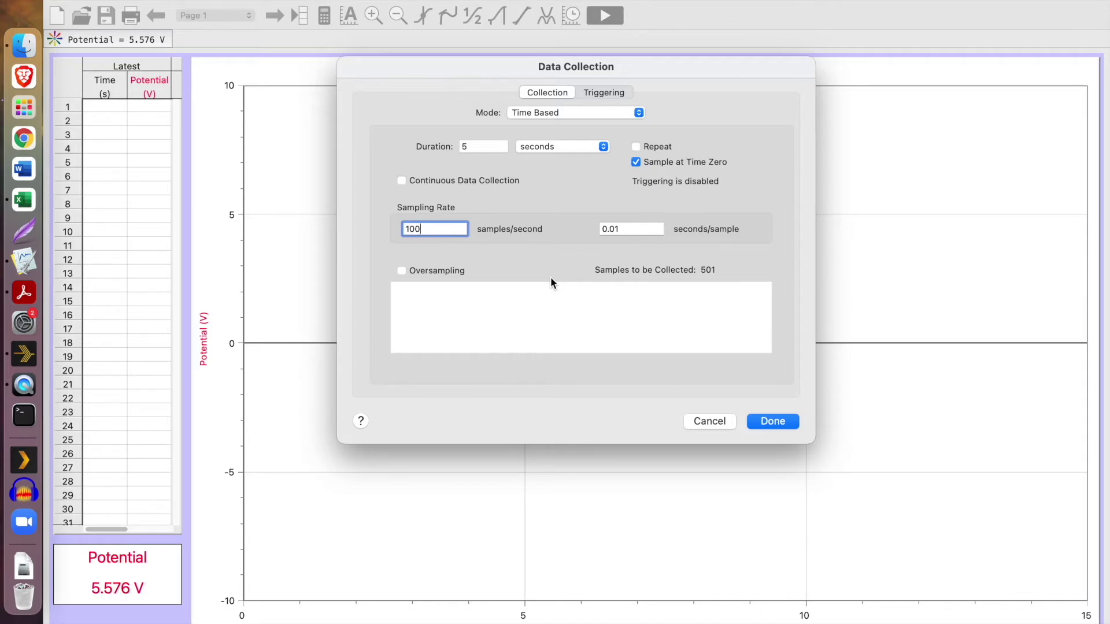
# Correct the sampling rate back to 100 samples per second and confirm the settings
pyautogui.click(472, 146)
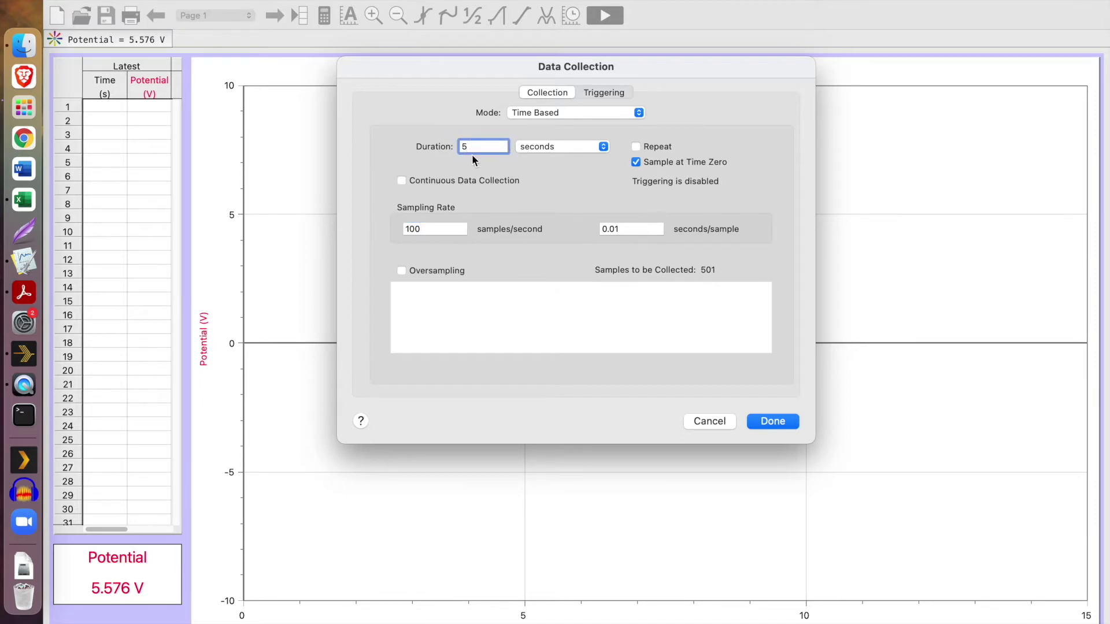
pyautogui.click(476, 145)
pyautogui.click(475, 145)
pyautogui.click(428, 229)
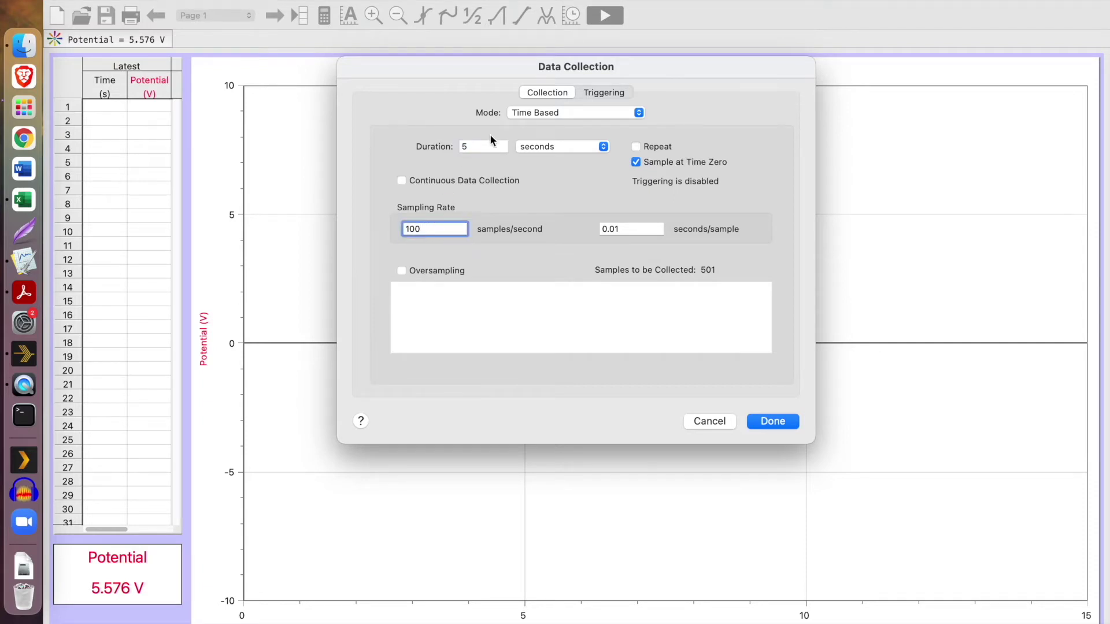
pyautogui.click(435, 226)
pyautogui.write('000')
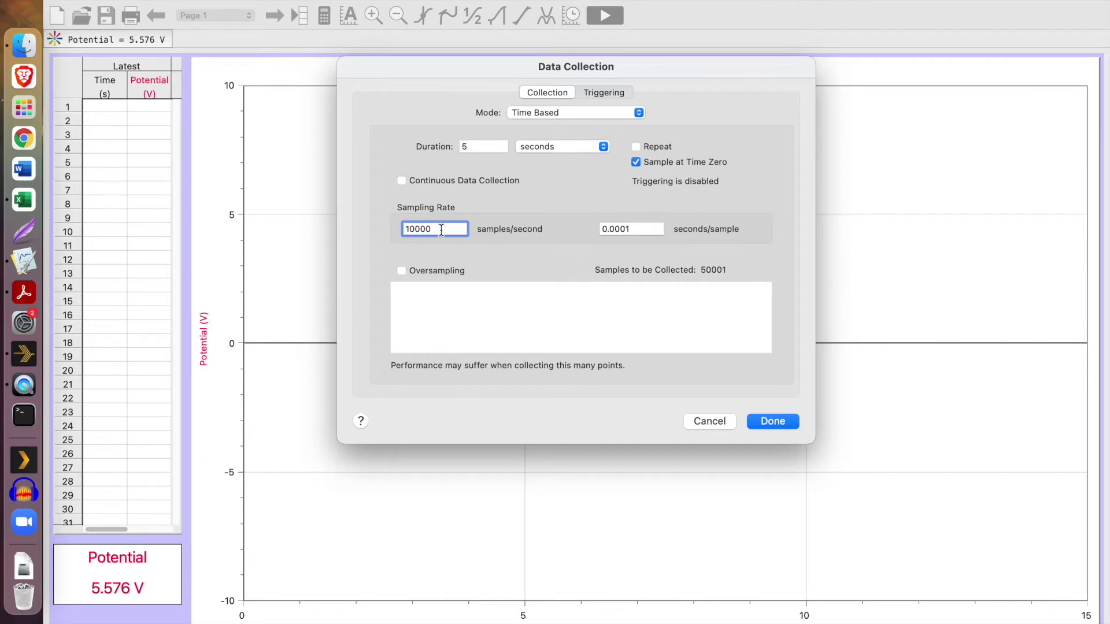
pyautogui.press('BackSpace')
pyautogui.press('BackSpace')
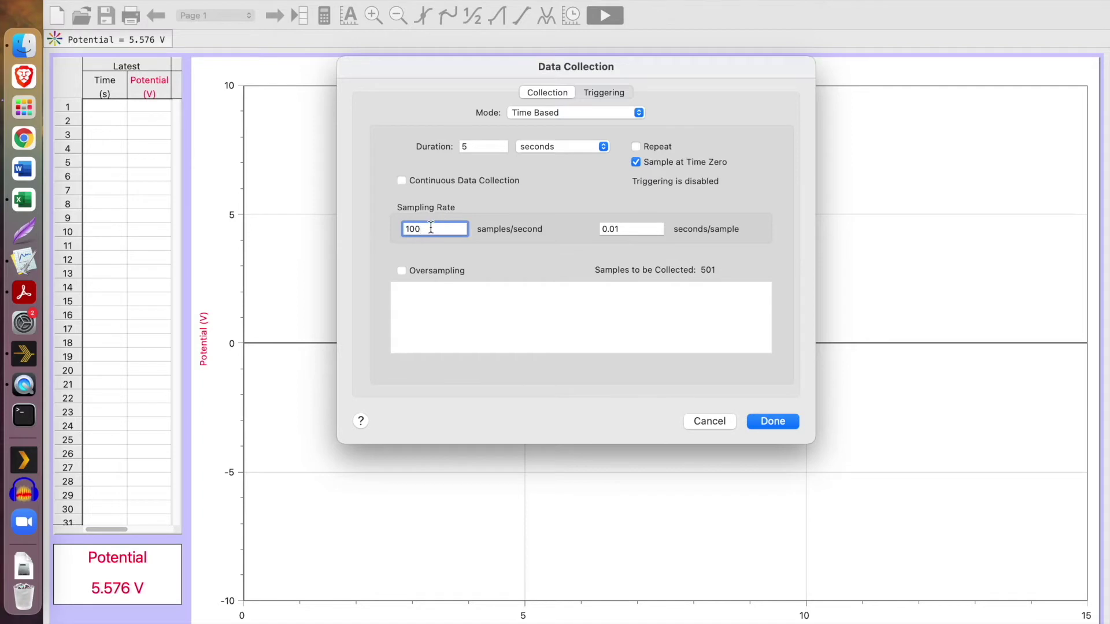
pyautogui.click(773, 421)
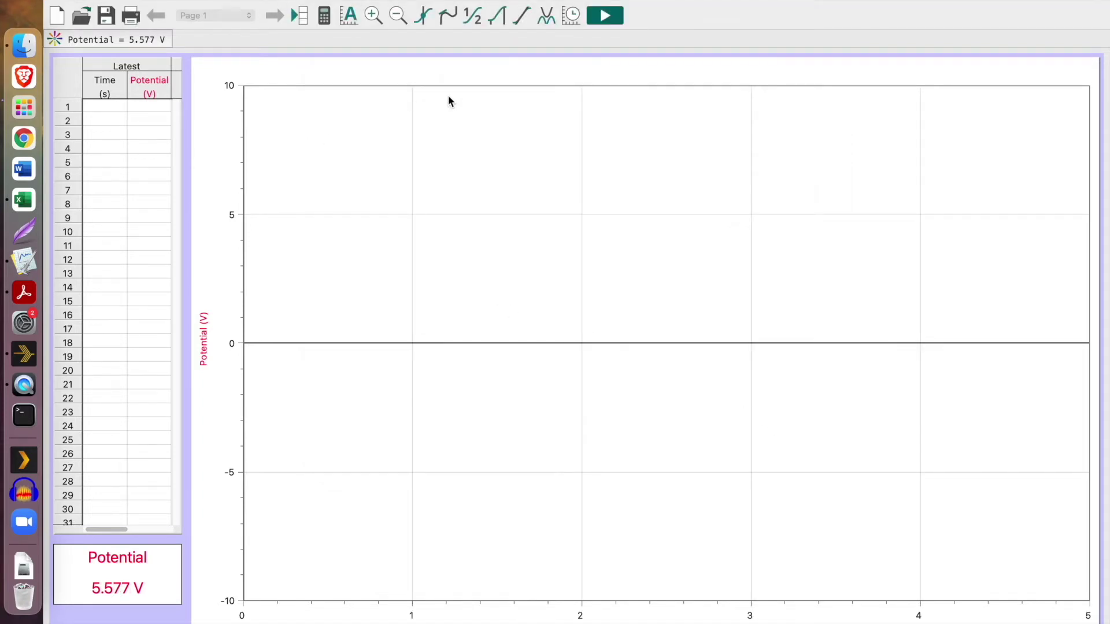
# Record a 5-second potential run and autoscale the graph to its trace around 5.577 V
pyautogui.click(605, 18)
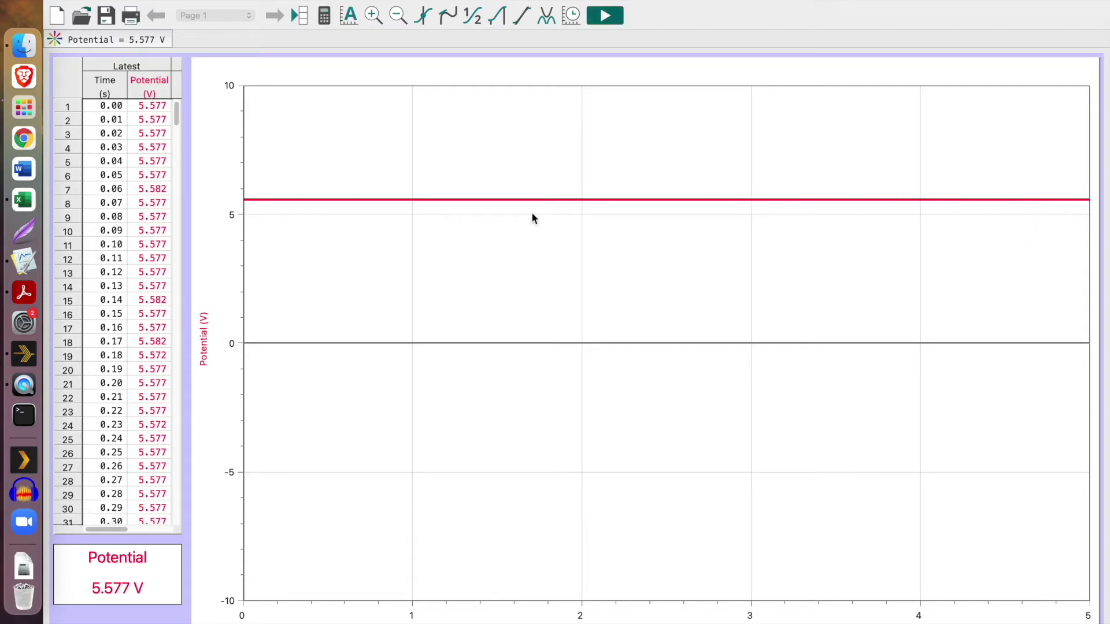
pyautogui.click(349, 18)
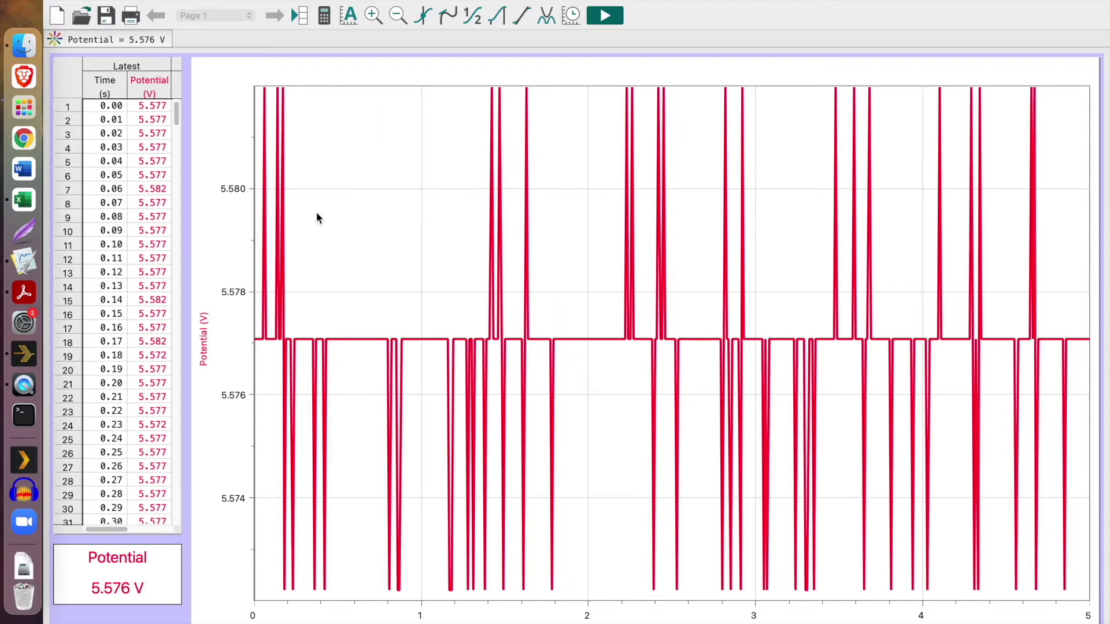
# Add a Statistics box on the graph's right side over a range starting near 0.8 s
pyautogui.click(295, 0)
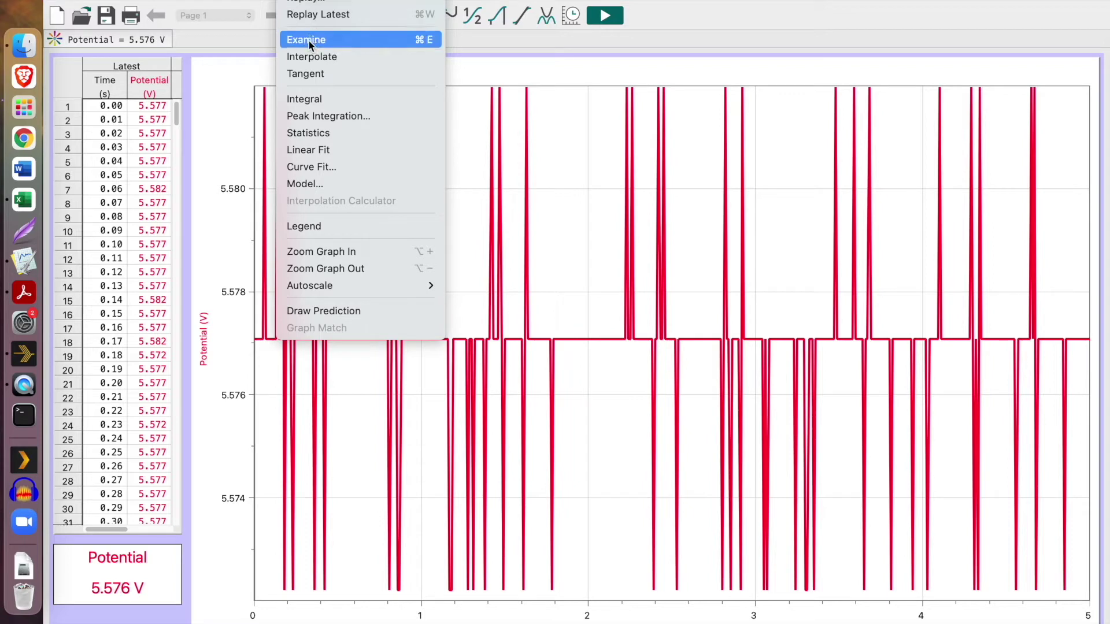
pyautogui.click(319, 134)
pyautogui.moveTo(332, 152); pyautogui.dragTo(974, 230)
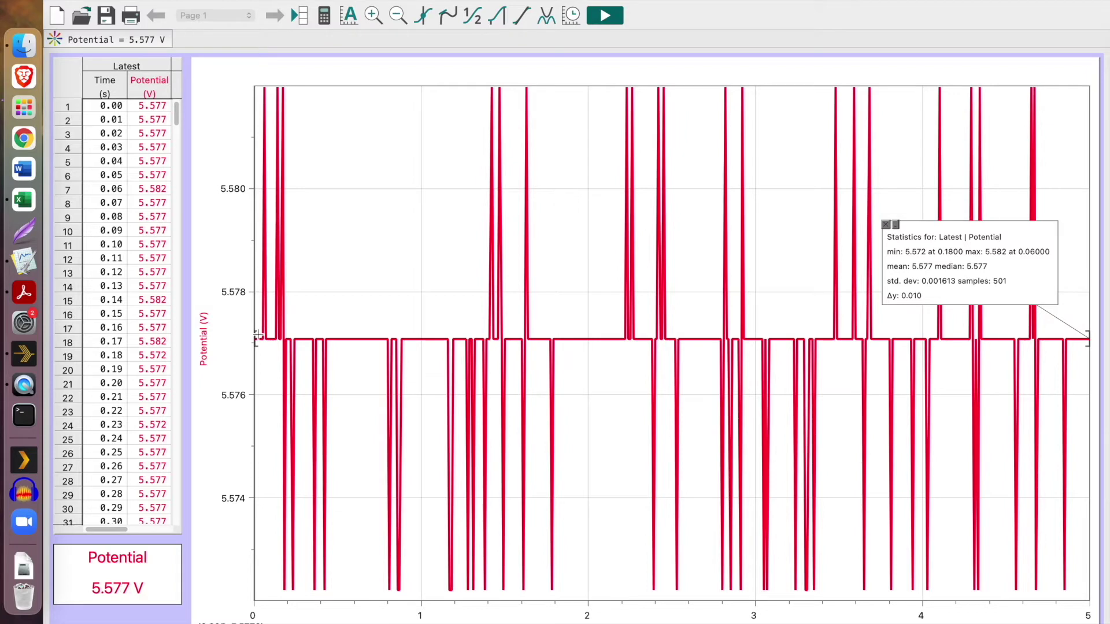
pyautogui.moveTo(255, 333)
pyautogui.mouseDown()
pyautogui.moveTo(372, 327)
pyautogui.moveTo(252, 328)
pyautogui.mouseUp()
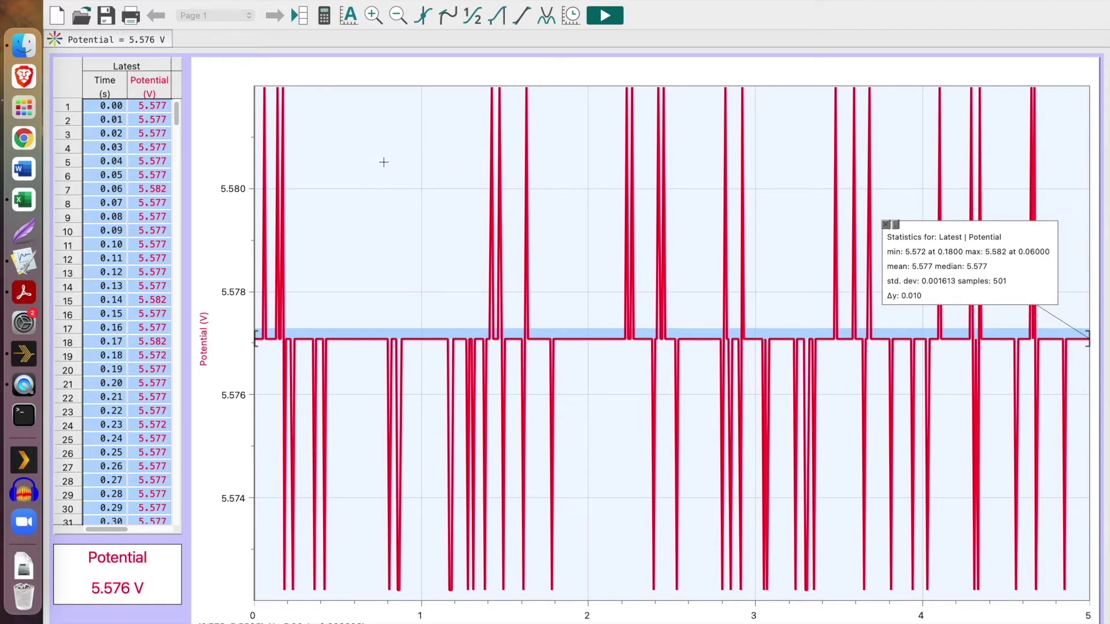
pyautogui.moveTo(384, 161)
pyautogui.mouseDown()
pyautogui.moveTo(605, 345)
pyautogui.moveTo(717, 411)
pyautogui.mouseUp()
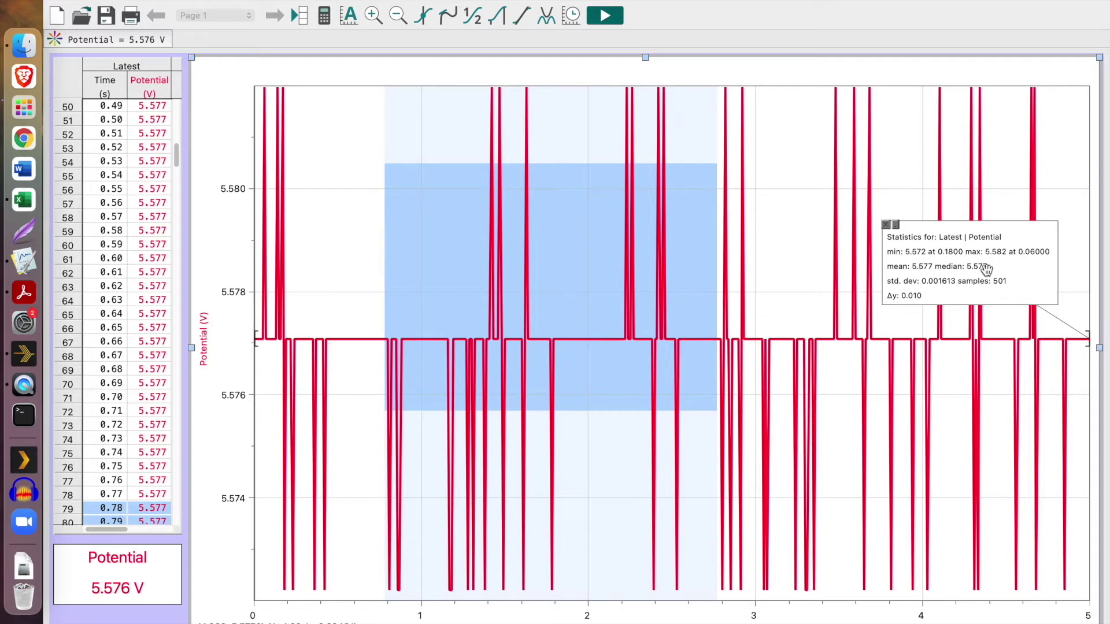
# Copy the statistics (mean 5.577, Δy 0.010) and return to Excel
pyautogui.click(955, 257)
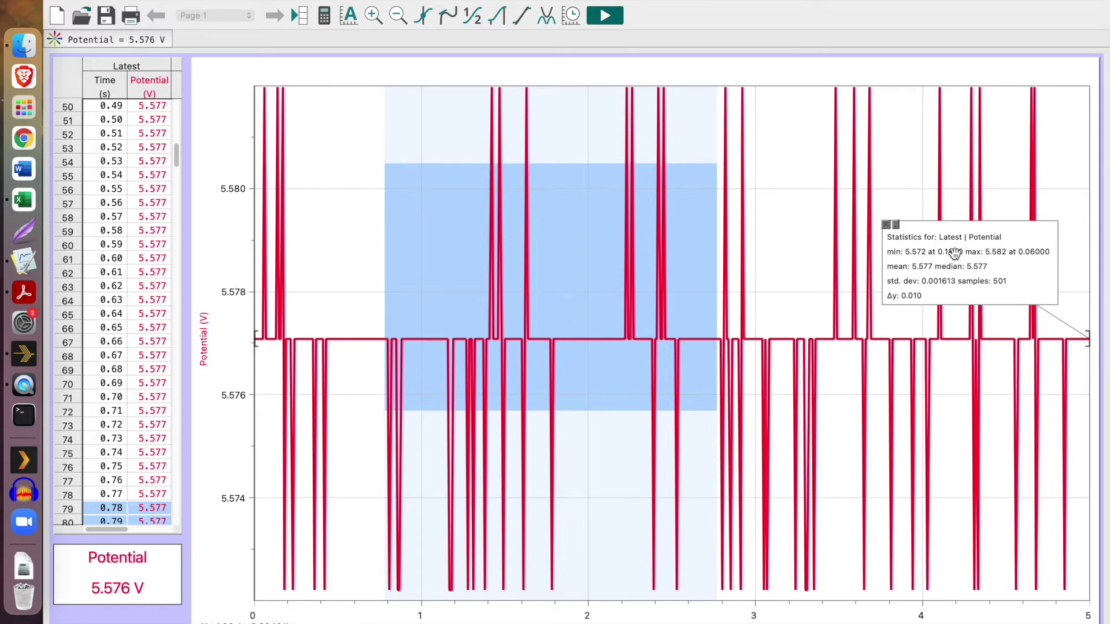
pyautogui.rightClick(923, 231)
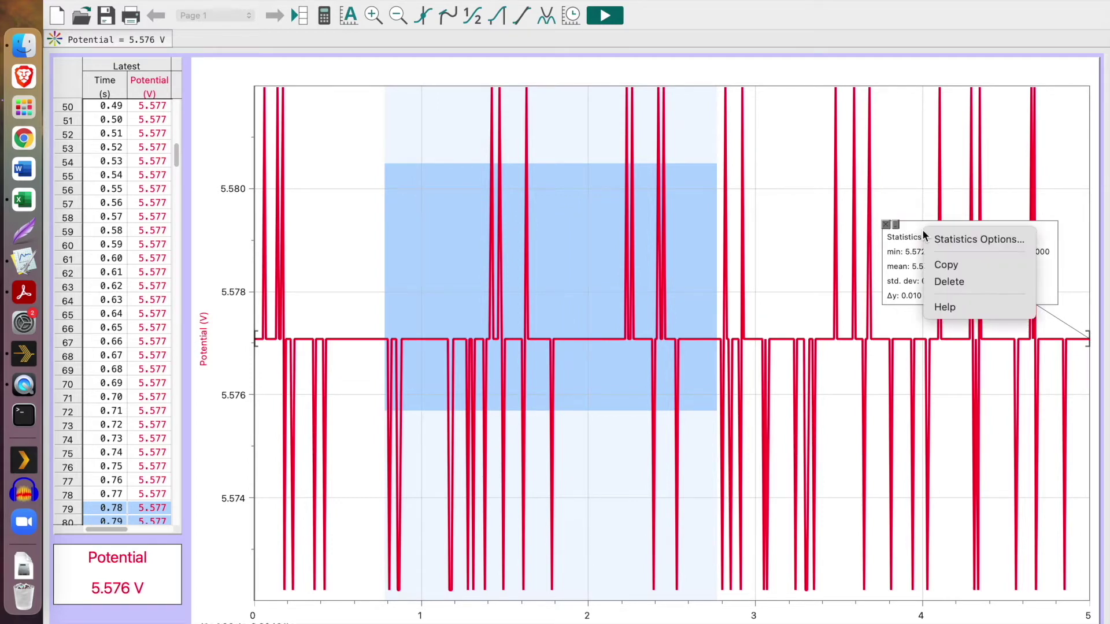
pyautogui.click(949, 266)
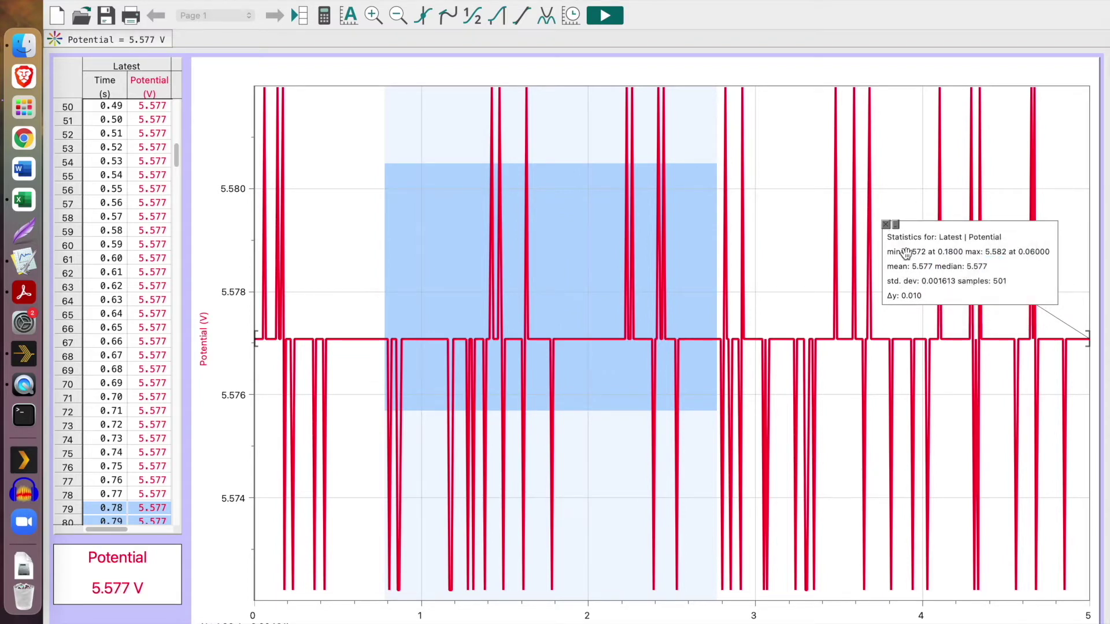
pyautogui.press('super+Tab')
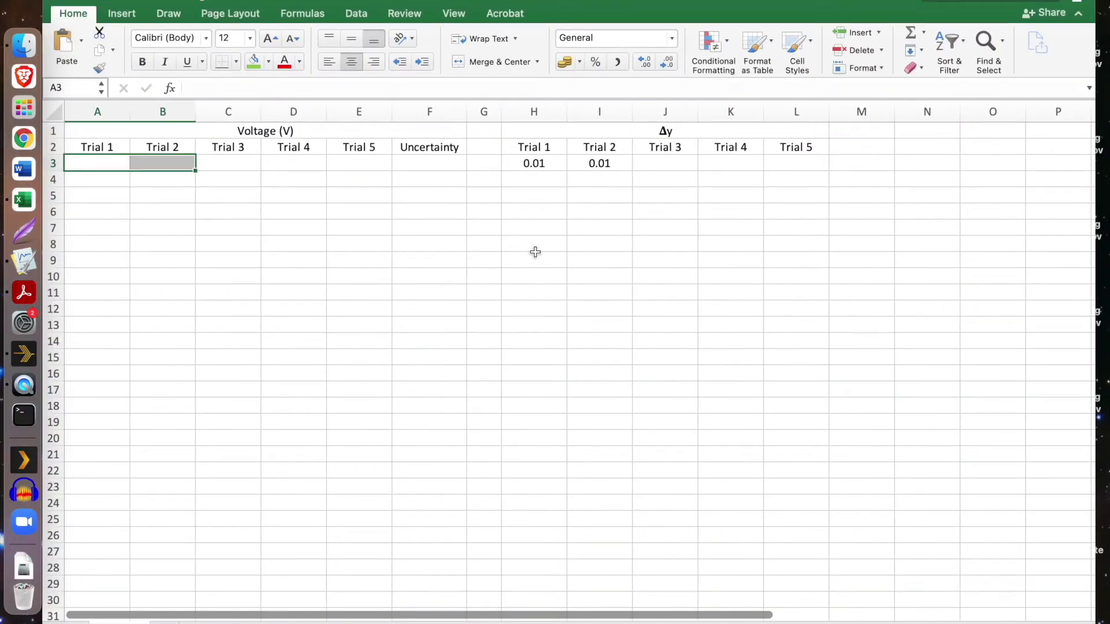
# Clear the old 0.01 Δy values from H3:I3
pyautogui.click(154, 135)
pyautogui.moveTo(103, 147); pyautogui.dragTo(355, 149)
pyautogui.click(409, 148)
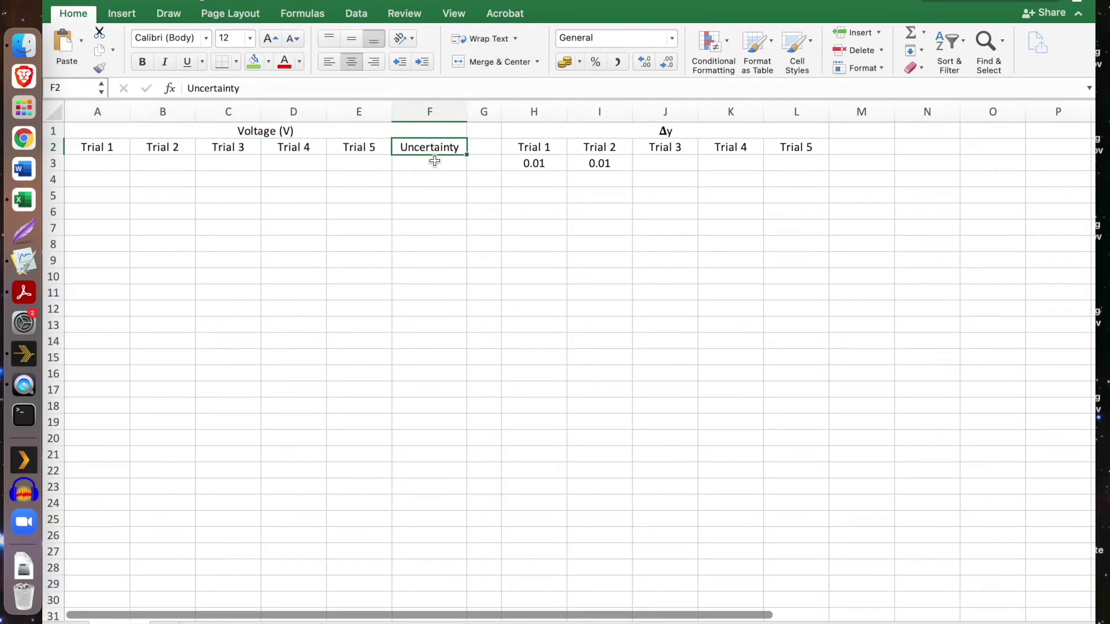
pyautogui.moveTo(534, 164); pyautogui.dragTo(605, 162)
pyautogui.press('Delete')
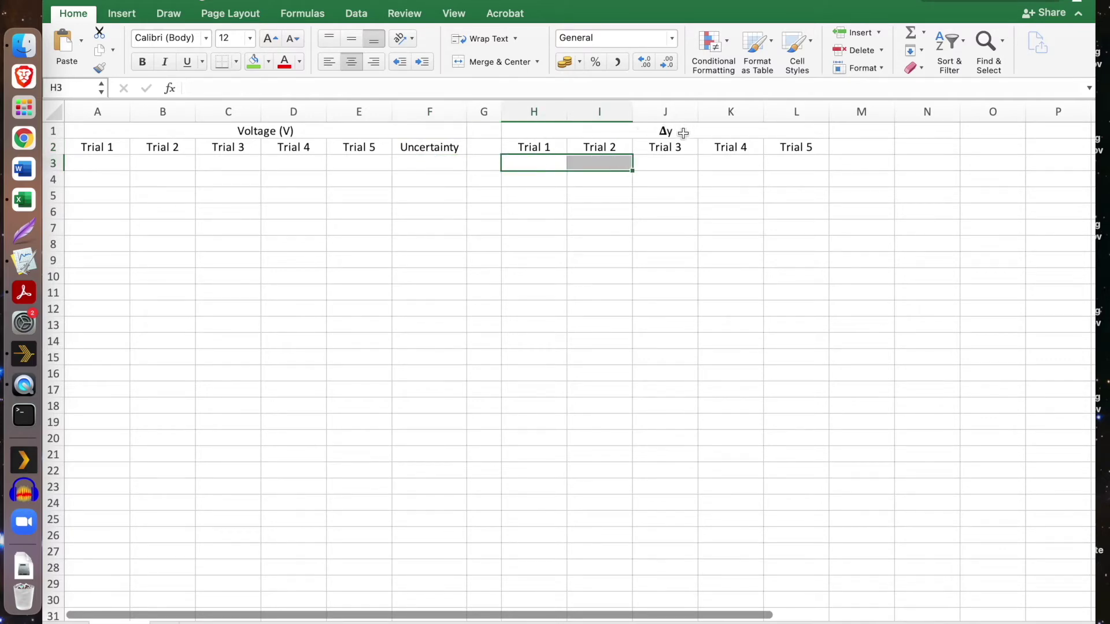
# Paste the statistics into M12 and record the Trial 1 voltage 5.577 in A3
pyautogui.click(852, 306)
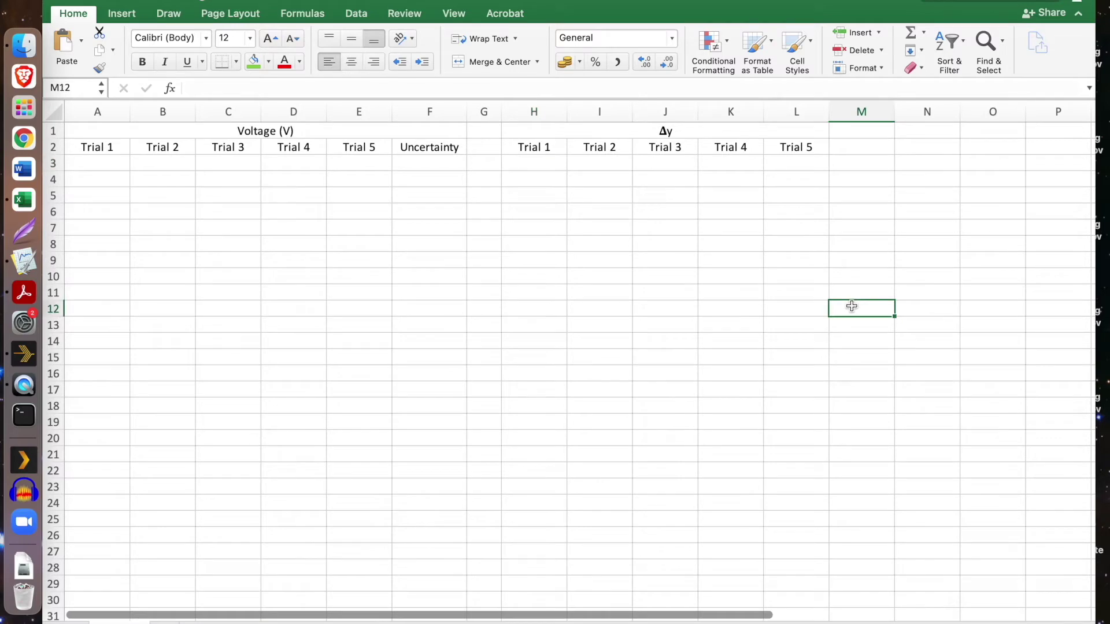
pyautogui.press('super+v')
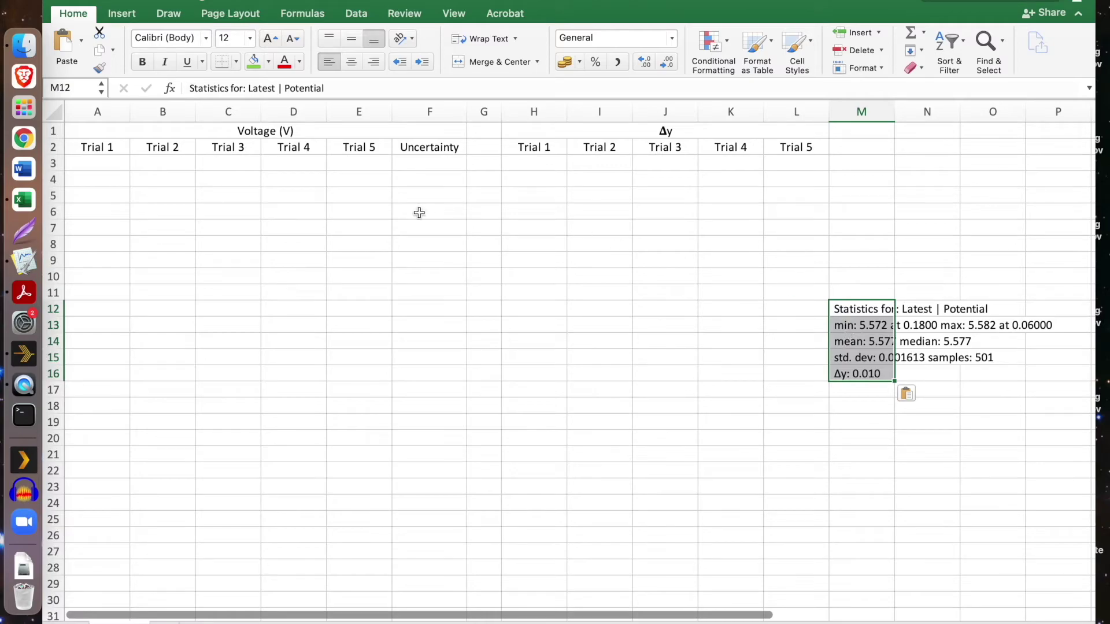
pyautogui.click(854, 341)
pyautogui.hotkey('ctrl', 'Right')
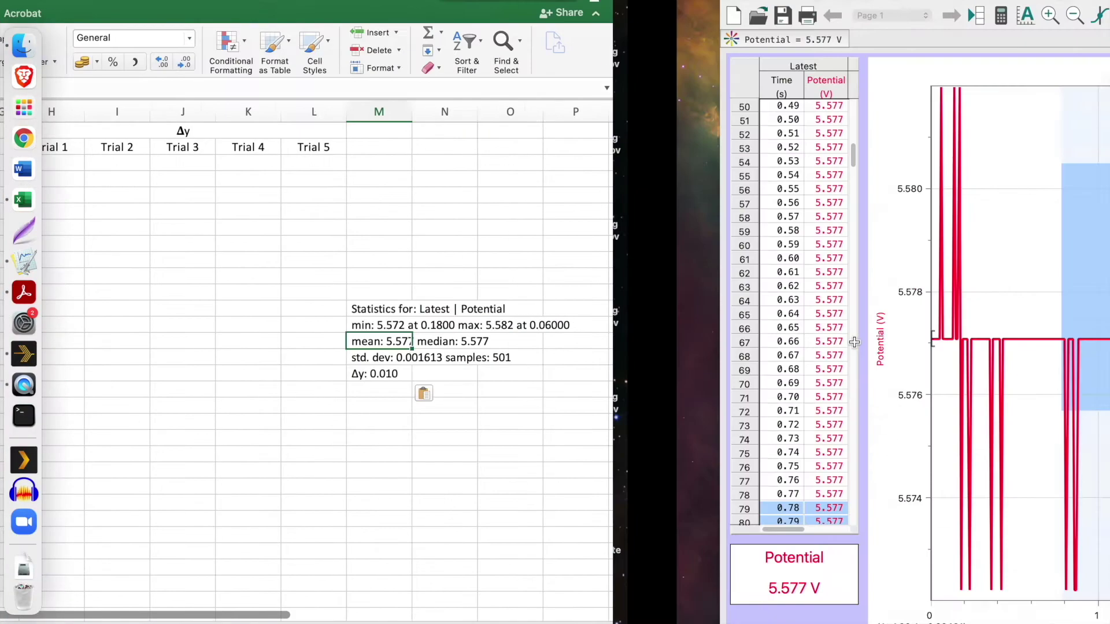
pyautogui.hotkey('ctrl', 'Left')
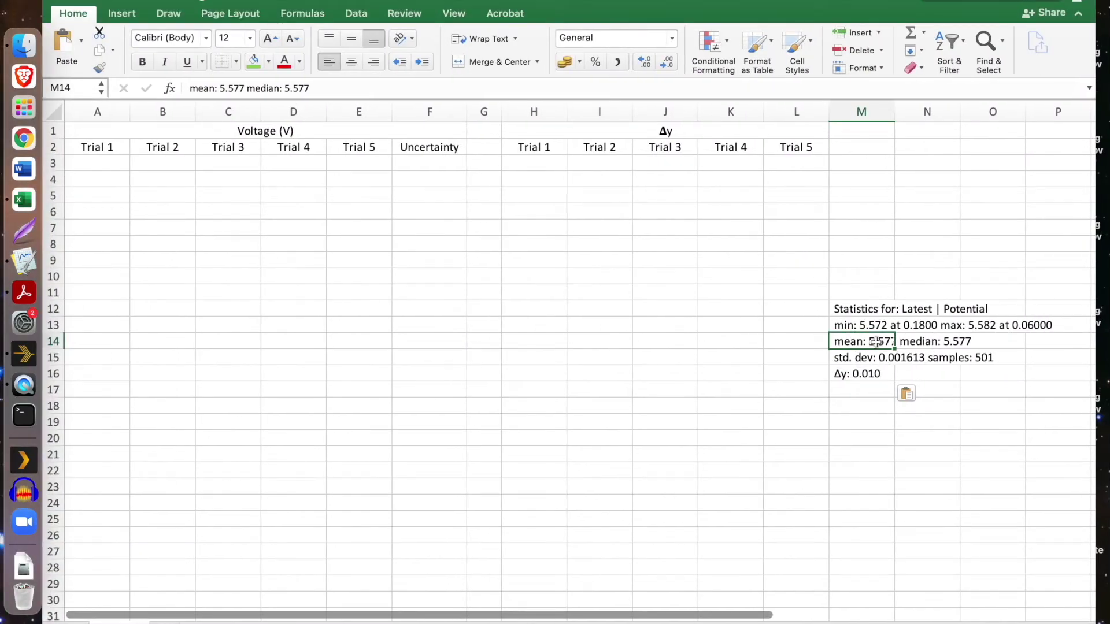
pyautogui.doubleClick(876, 342)
pyautogui.moveTo(869, 341); pyautogui.dragTo(895, 341)
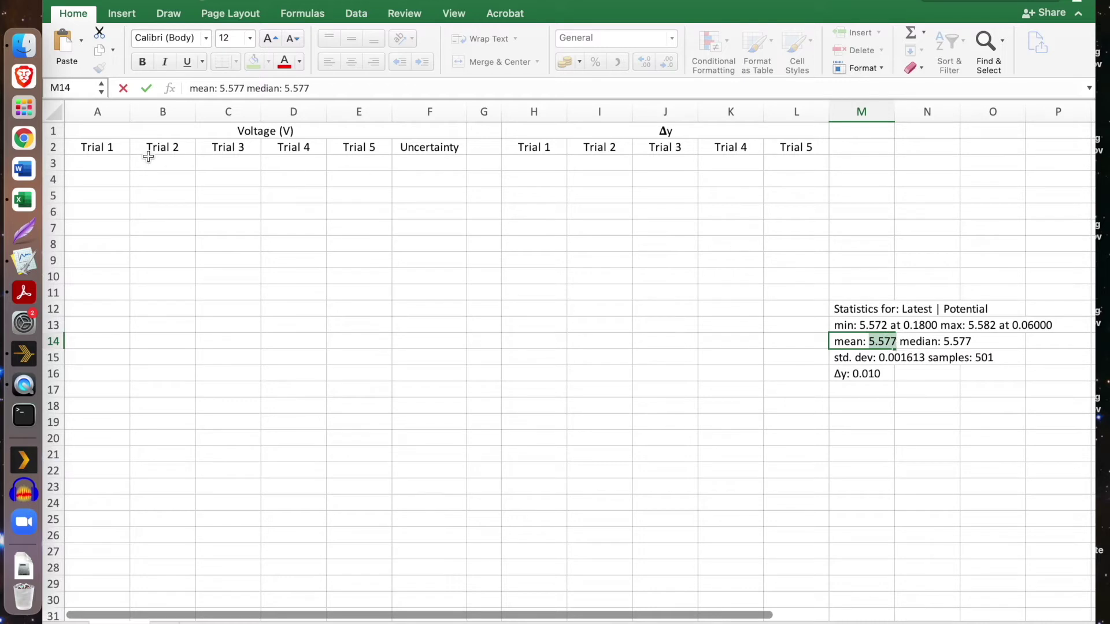
pyautogui.click(108, 165)
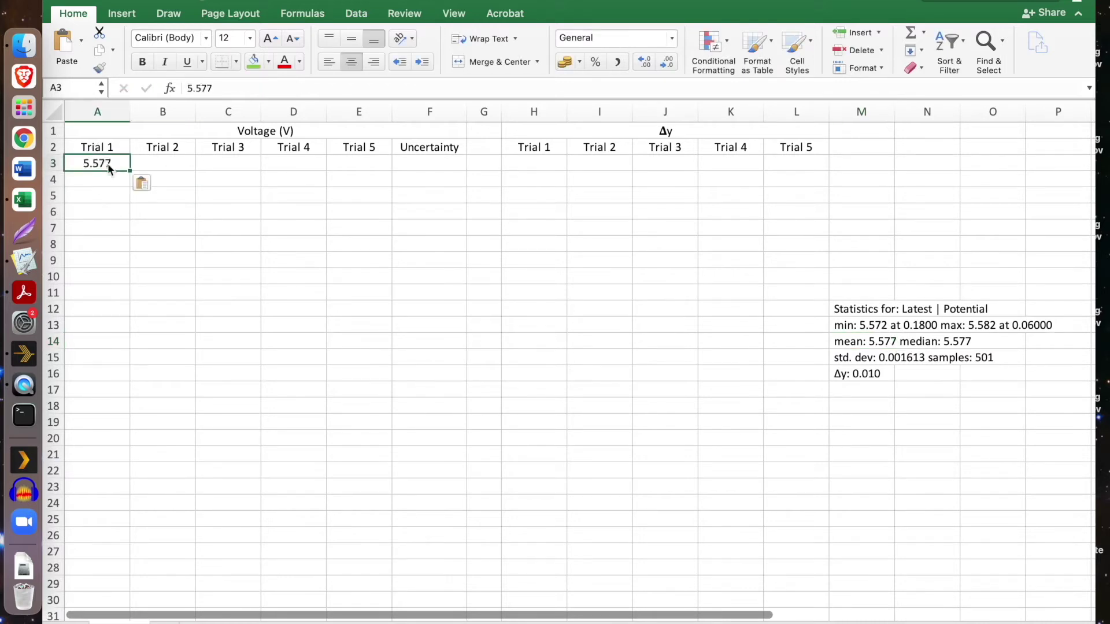
# Enter Trial 1 Δy 0.01 in H3 and widen column G to separate the tables
pyautogui.click(873, 373)
pyautogui.click(549, 166)
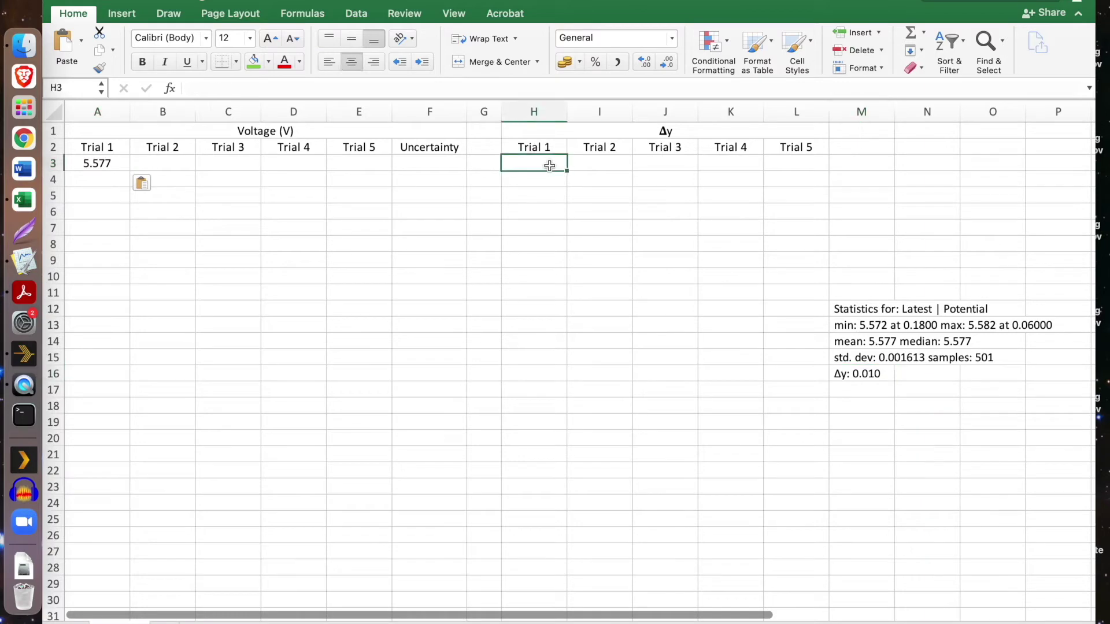
pyautogui.write('.01')
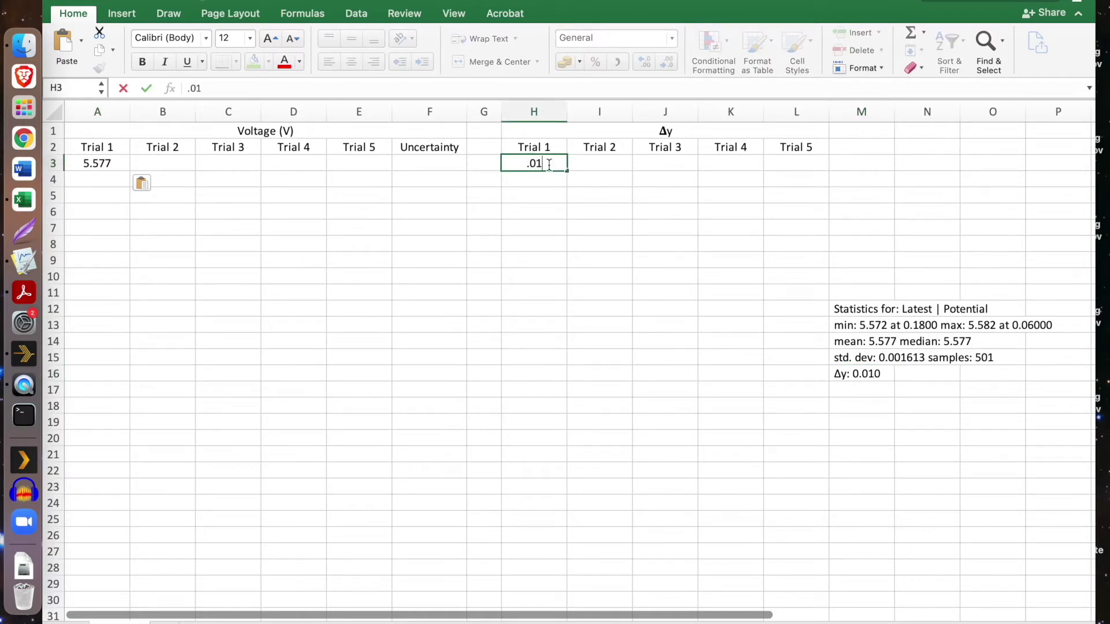
pyautogui.press('Return')
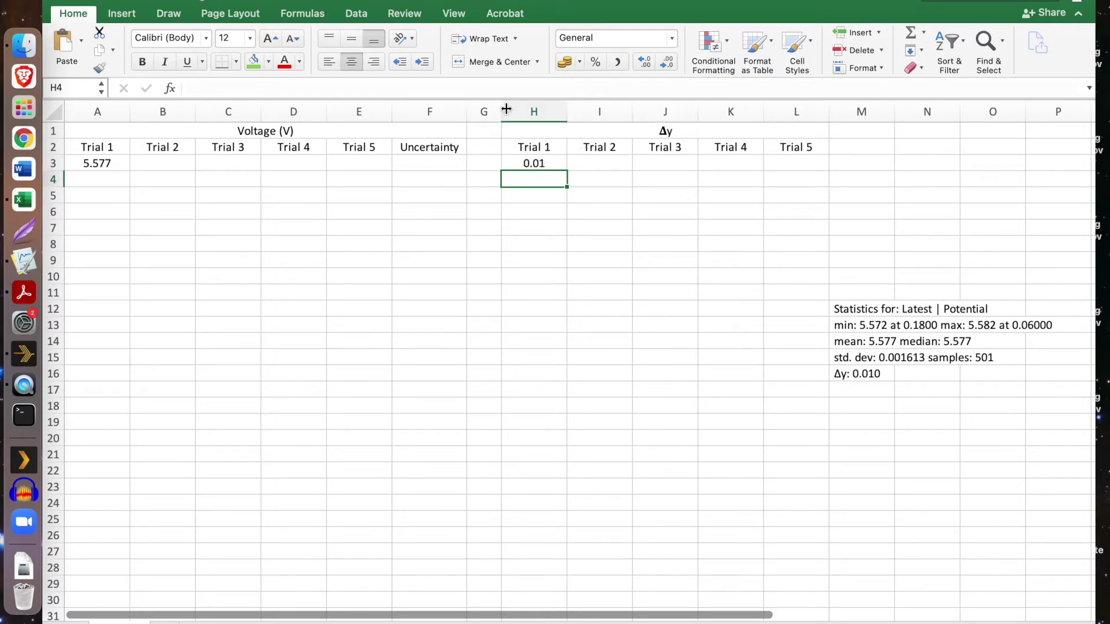
pyautogui.moveTo(507, 109); pyautogui.dragTo(538, 110)
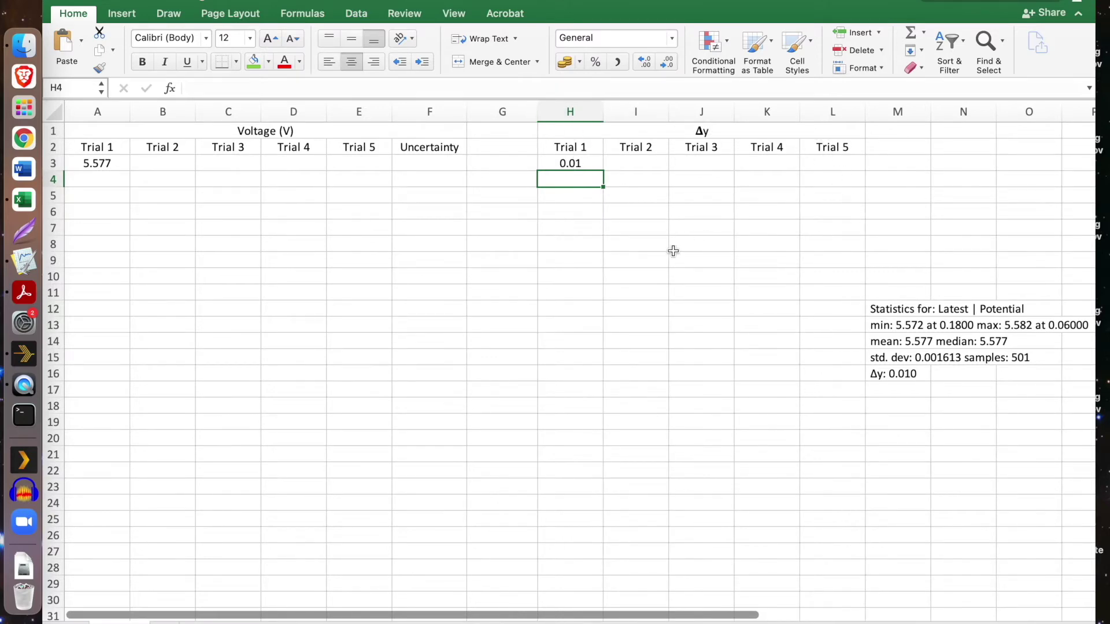
pyautogui.hotkey('ctrl', 'Right')
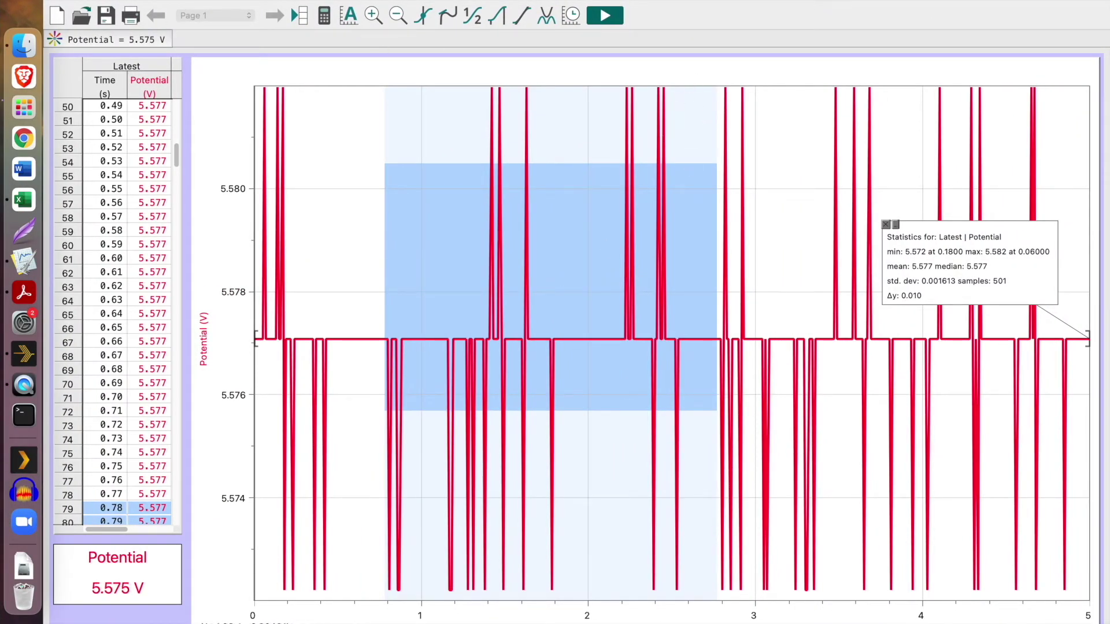
# Save the run as 'Trial 1' in the Data Collection folder
pyautogui.click(119, 0)
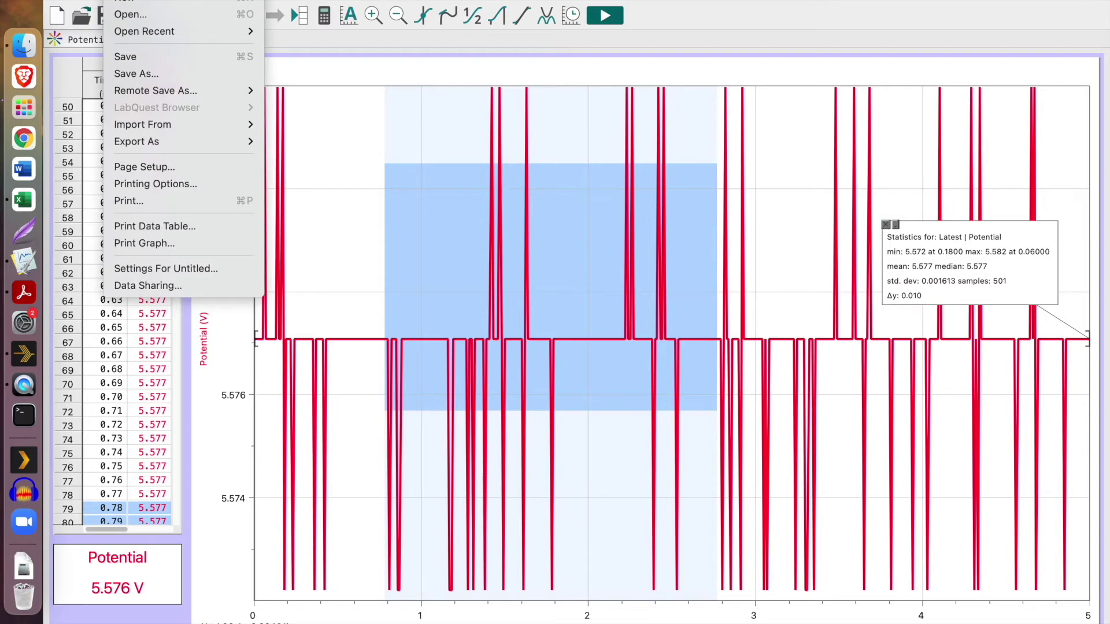
pyautogui.click(148, 74)
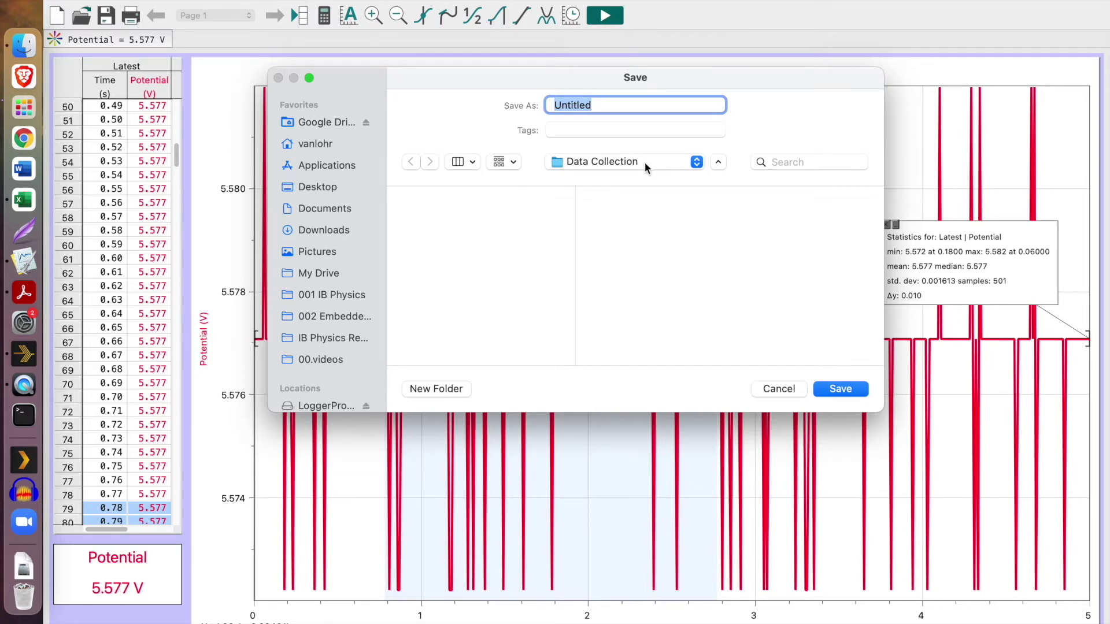
pyautogui.write('Tria')
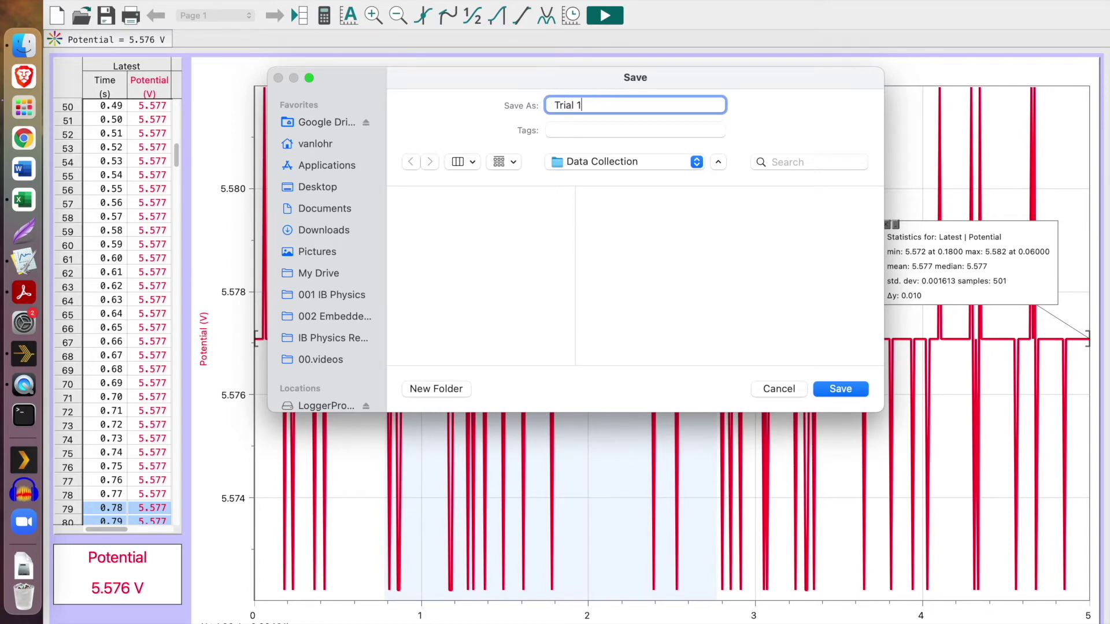
pyautogui.write('l 1')
pyautogui.press('Return')
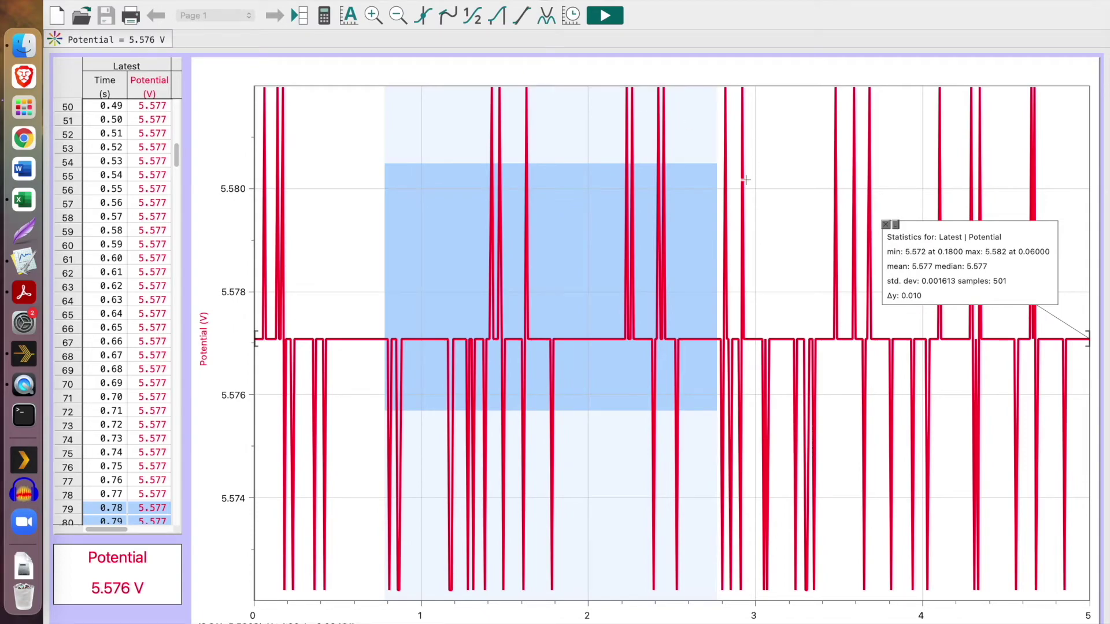
# Clear the graph selection and close the statistics box on the potential graph
pyautogui.click(801, 248)
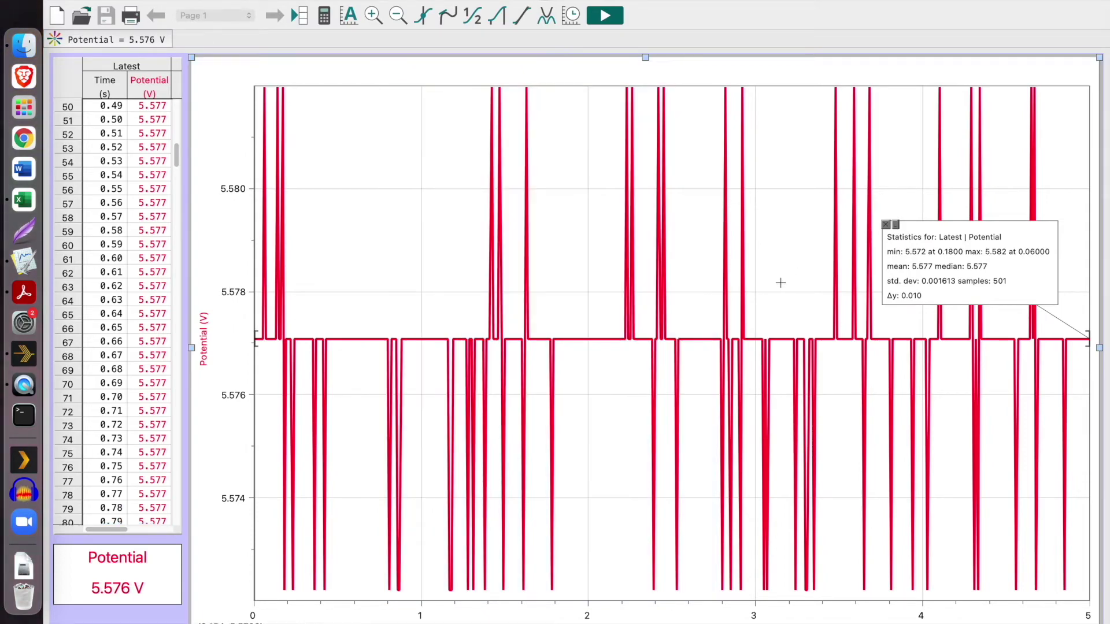
pyautogui.hotkey('ctrl', 'Left')
pyautogui.hotkey('ctrl', 'Right')
pyautogui.hotkey('ctrl', 'Left')
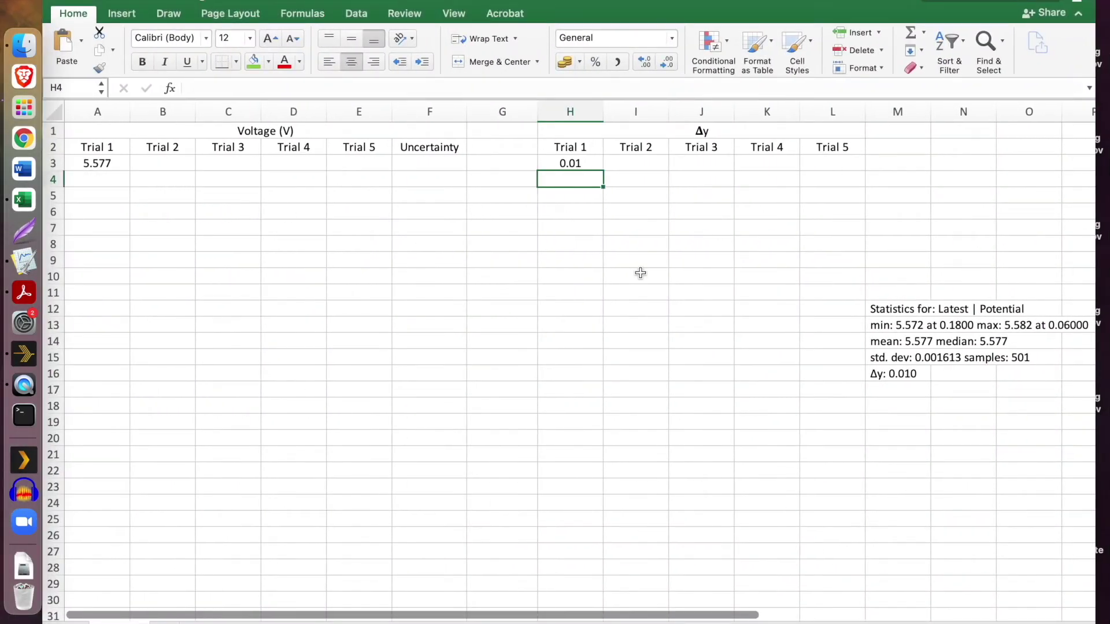
pyautogui.hotkey('ctrl', 'Right')
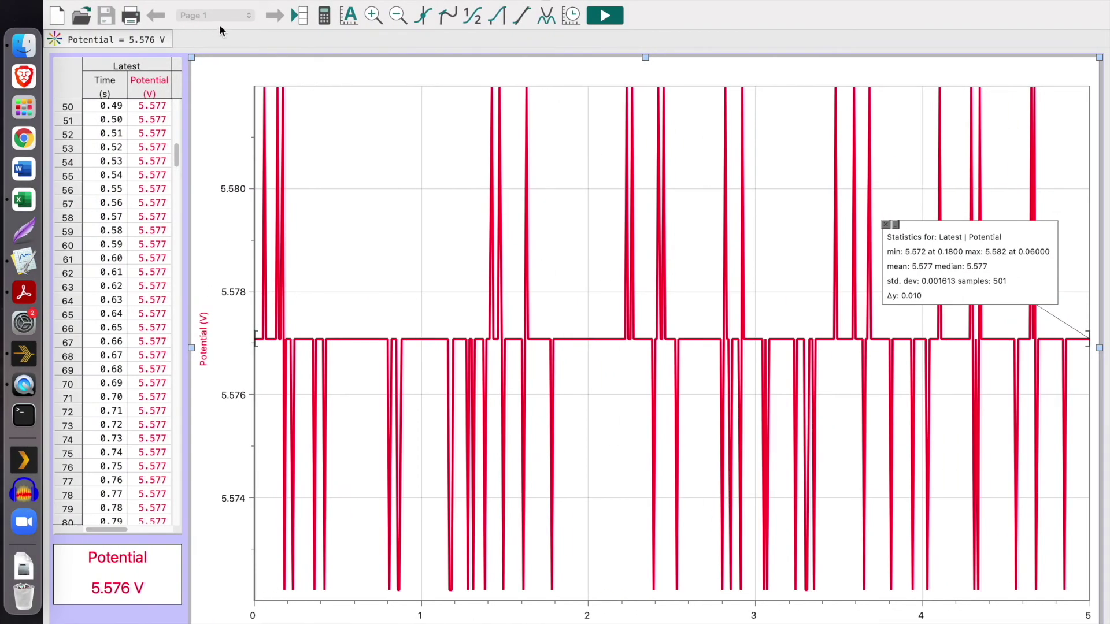
pyautogui.click(886, 224)
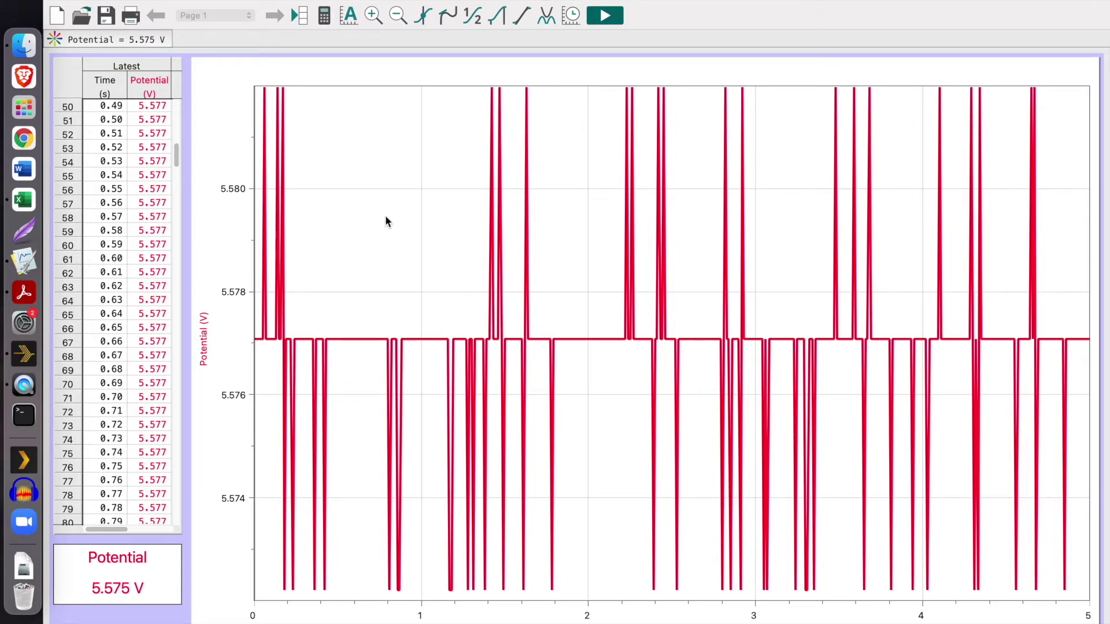
# Record a second 5-second voltage run and show its statistics on the graph
pyautogui.click(604, 16)
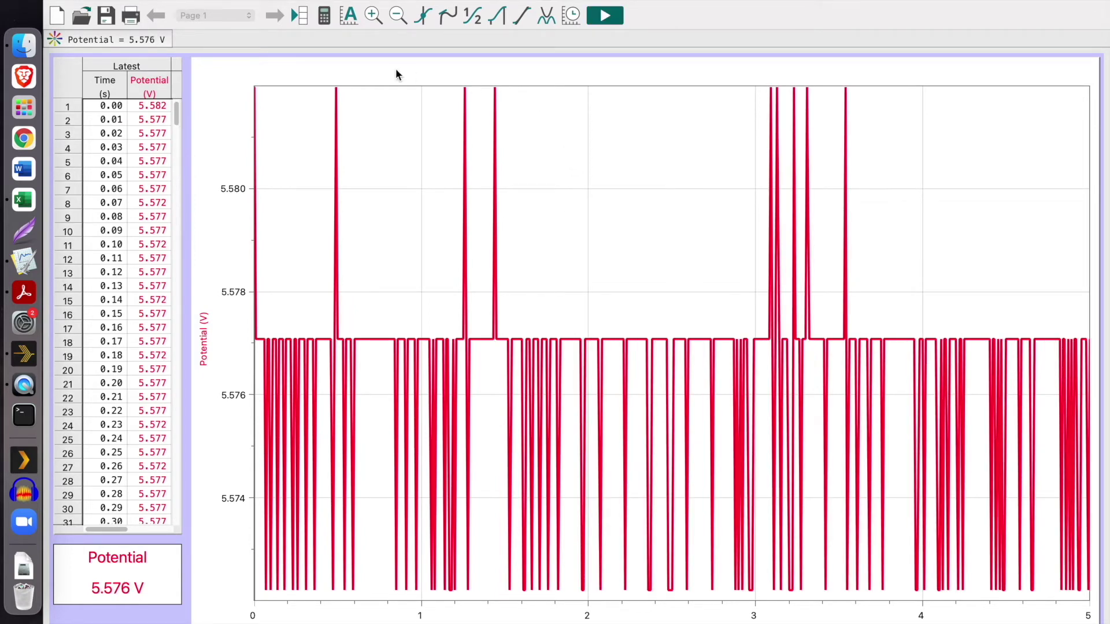
pyautogui.click(306, 1)
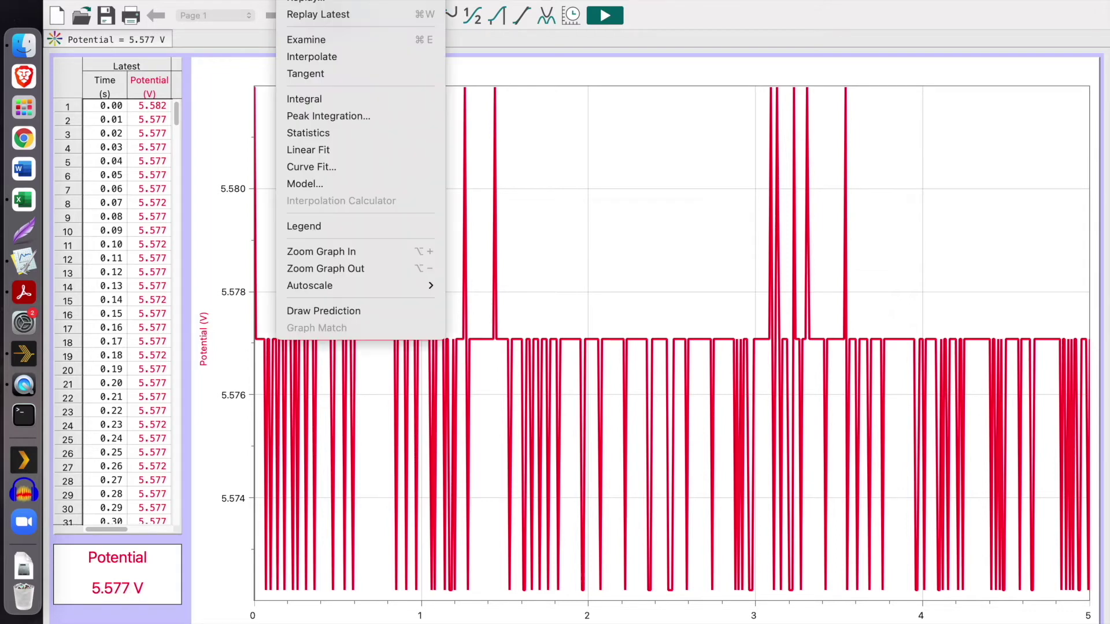
pyautogui.click(318, 133)
# Copy the second run's statistics (mean 5.576 V) and switch to Excel
pyautogui.rightClick(349, 183)
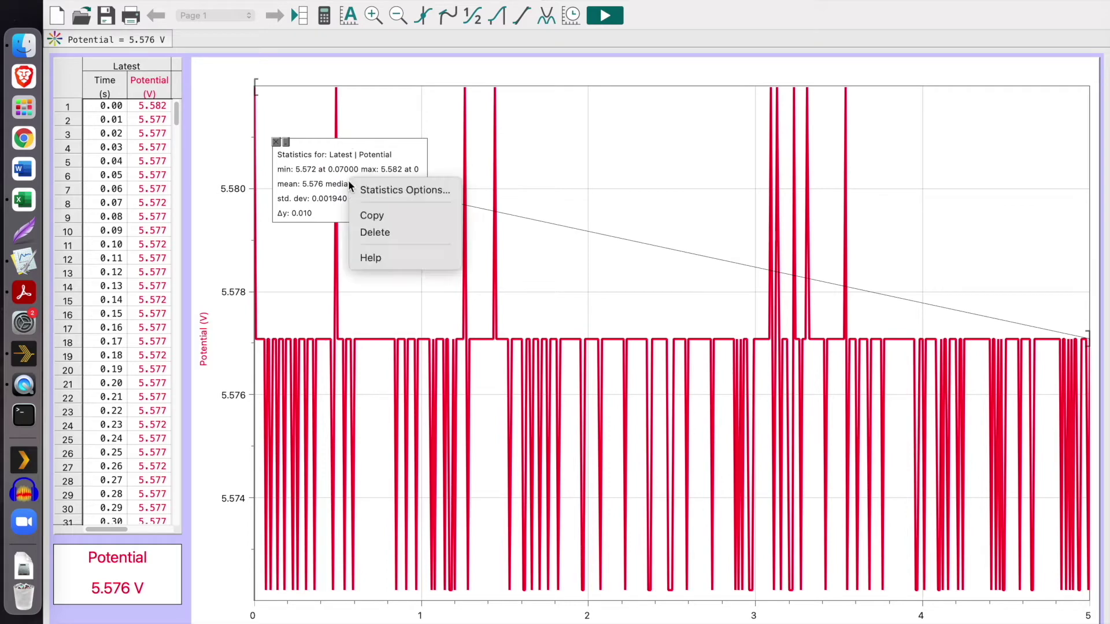
pyautogui.click(371, 216)
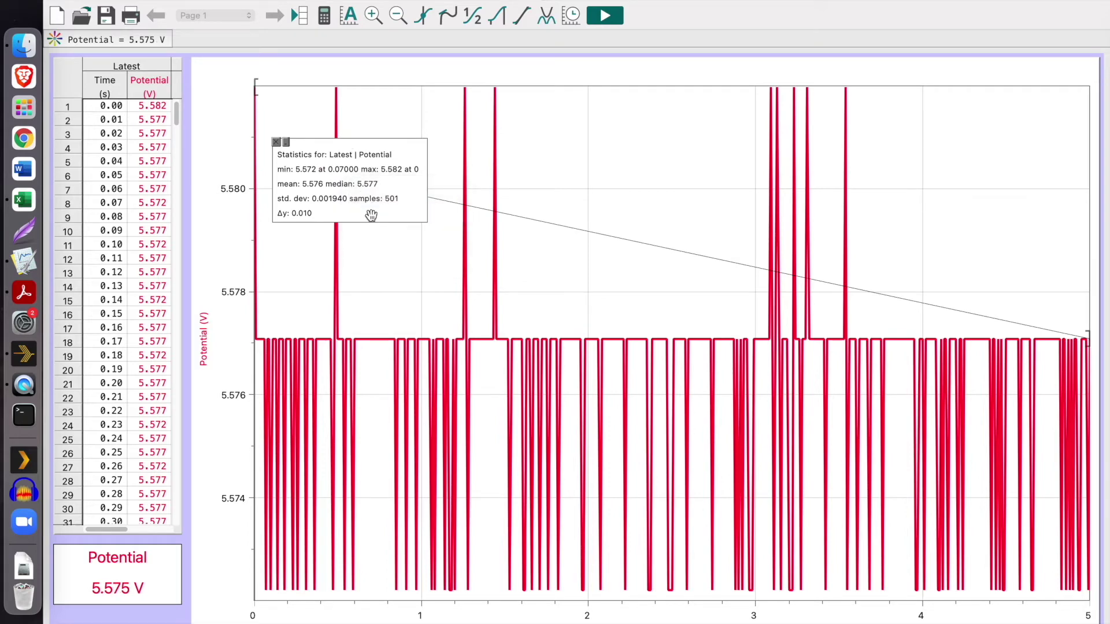
pyautogui.press('super+Tab')
# Paste the new statistics into M12 over the old ones
pyautogui.click(891, 311)
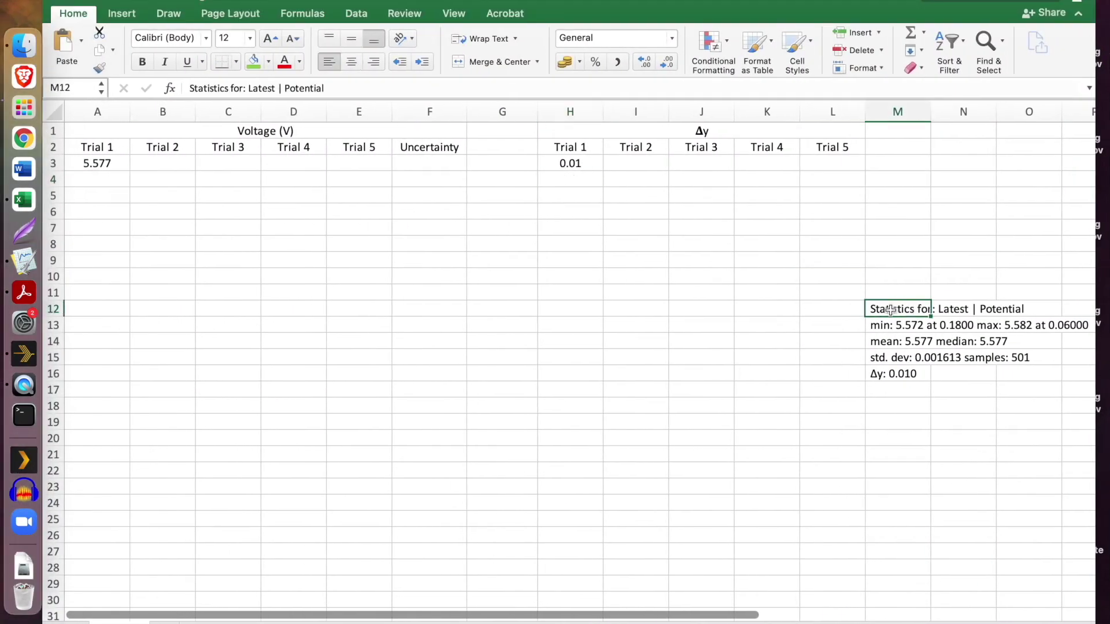
pyautogui.press('super+v')
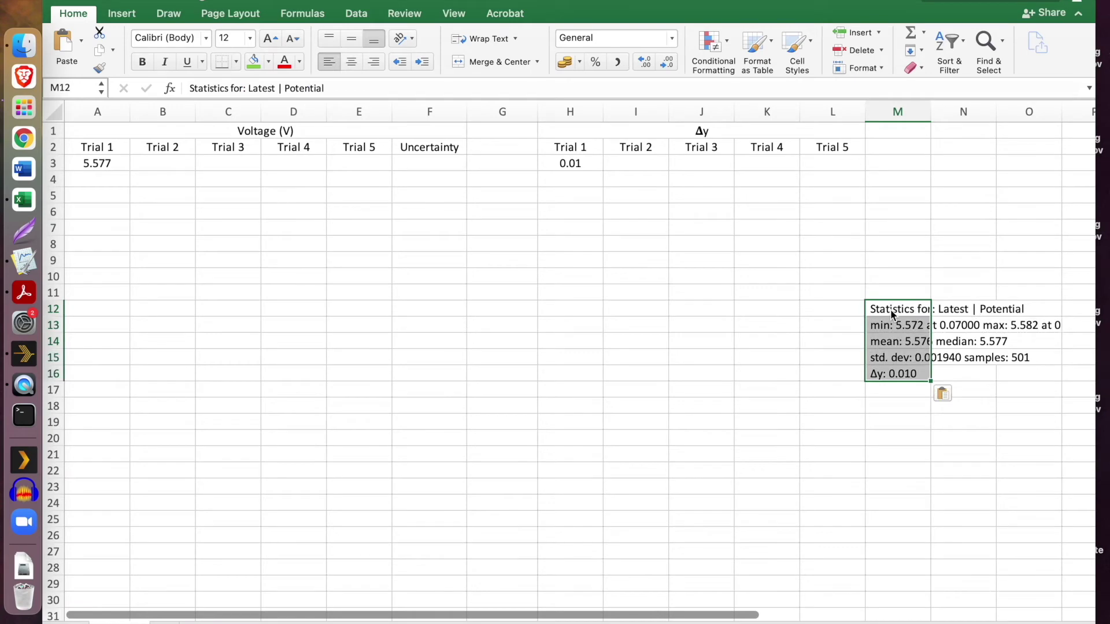
pyautogui.click(943, 269)
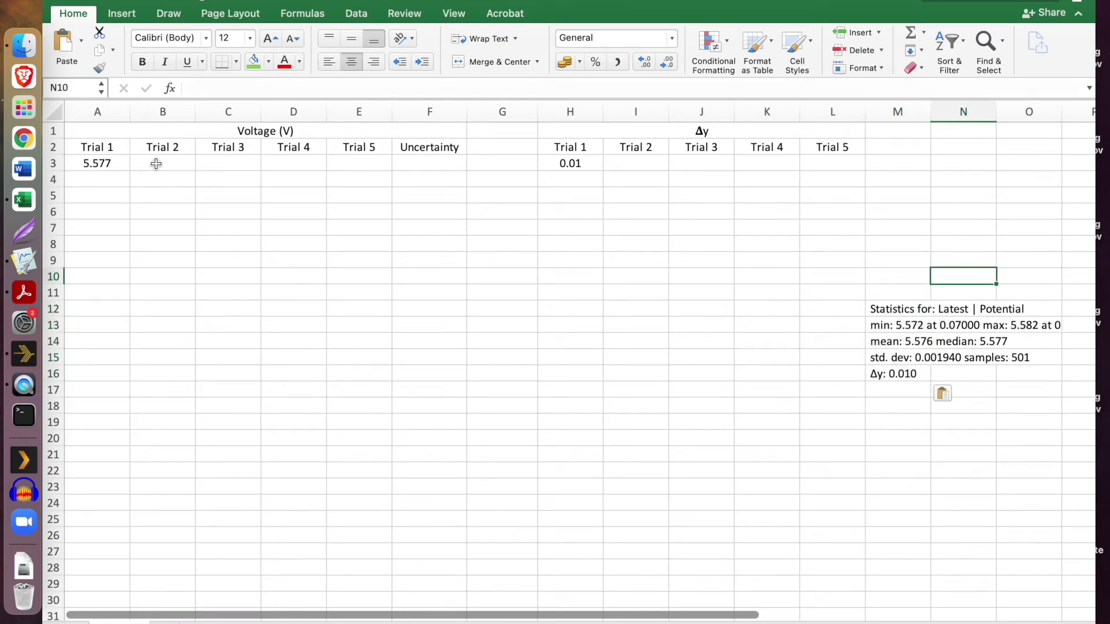
# Record Trial 2 voltage 5.576 in B3 and copy Δy 0.01 into I3
pyautogui.click(156, 164)
pyautogui.write('5.576')
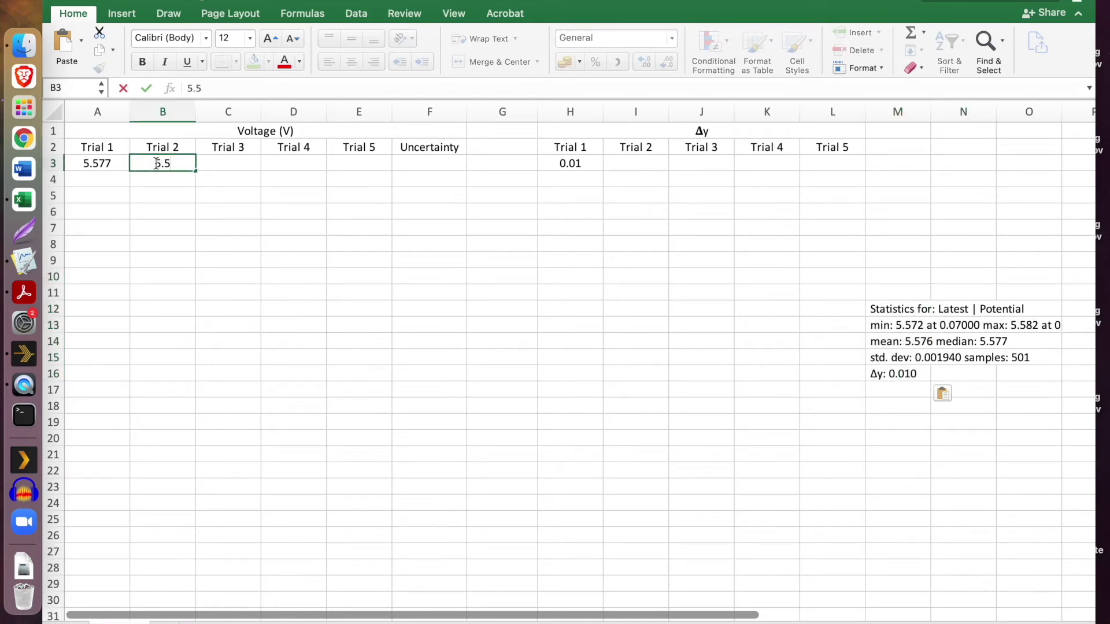
pyautogui.click(585, 165)
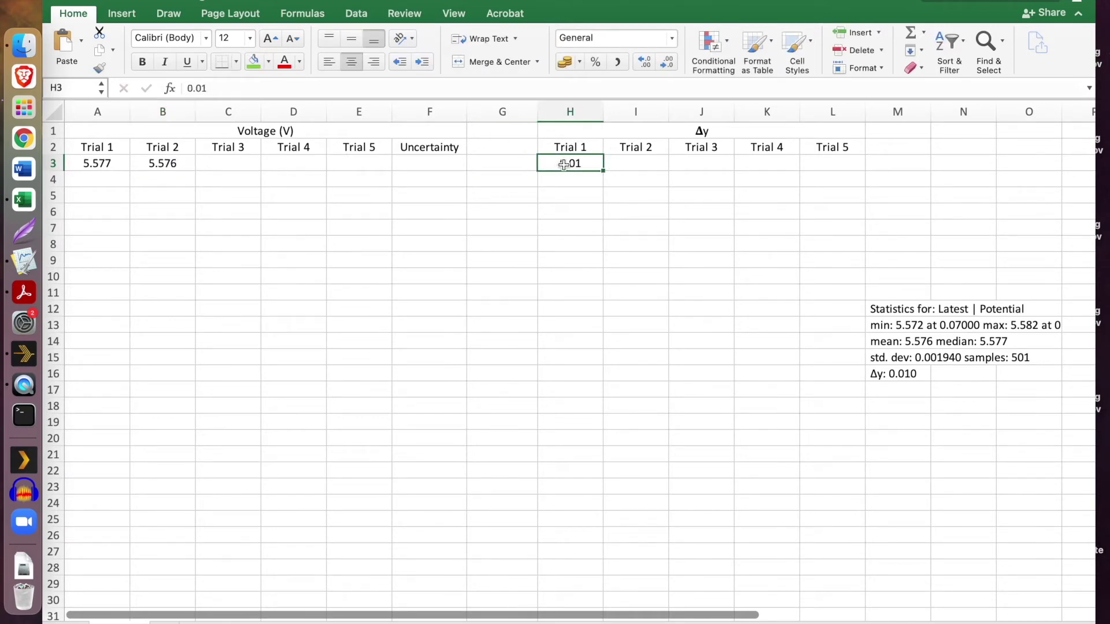
pyautogui.press('super+c')
pyautogui.click(636, 162)
pyautogui.press('super+v')
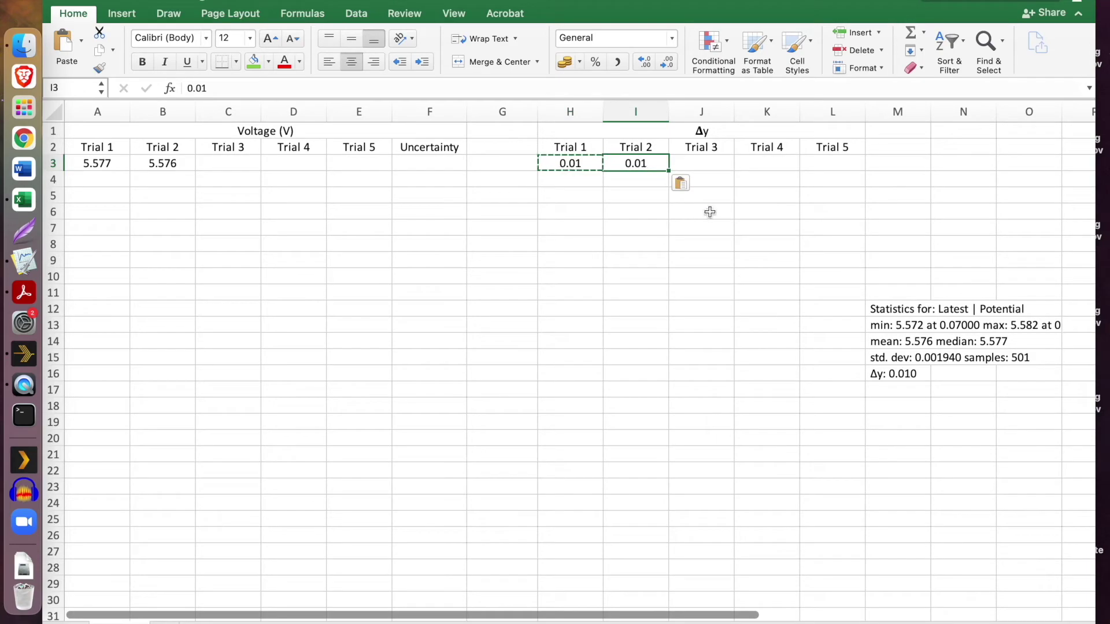
pyautogui.press('Escape')
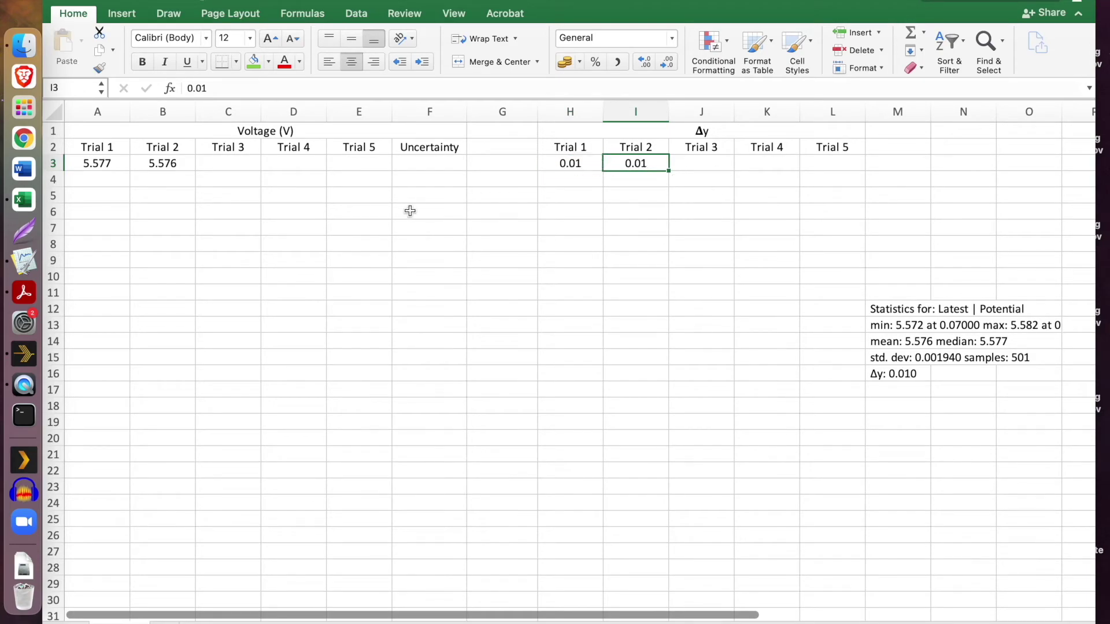
pyautogui.press('super+Tab')
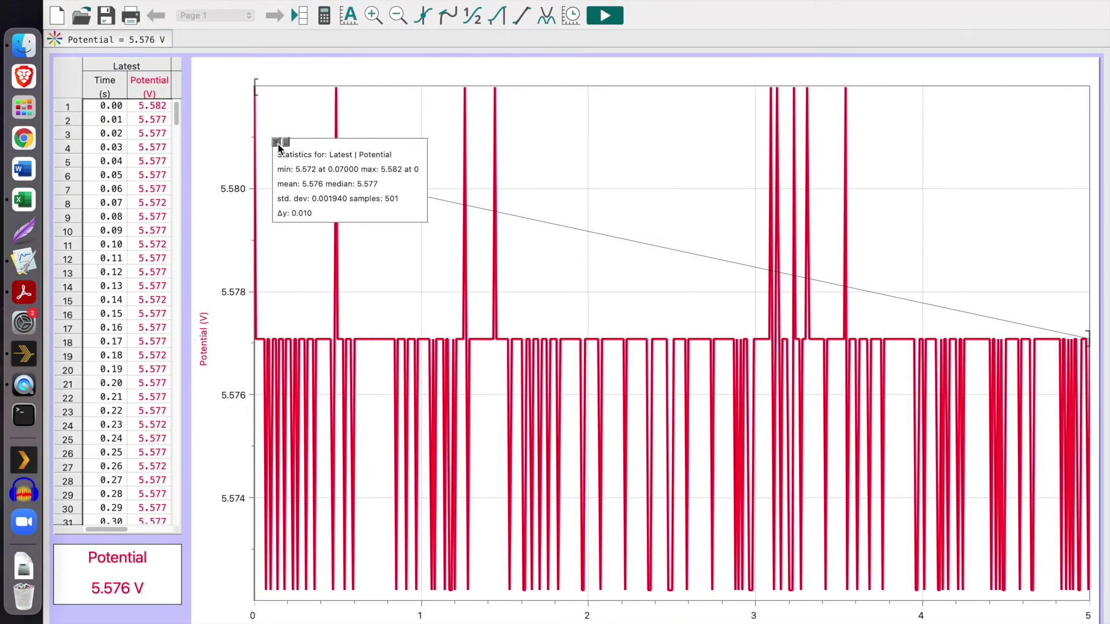
# Save the second run under its proposed file name and close its statistics box
pyautogui.click(118, 1)
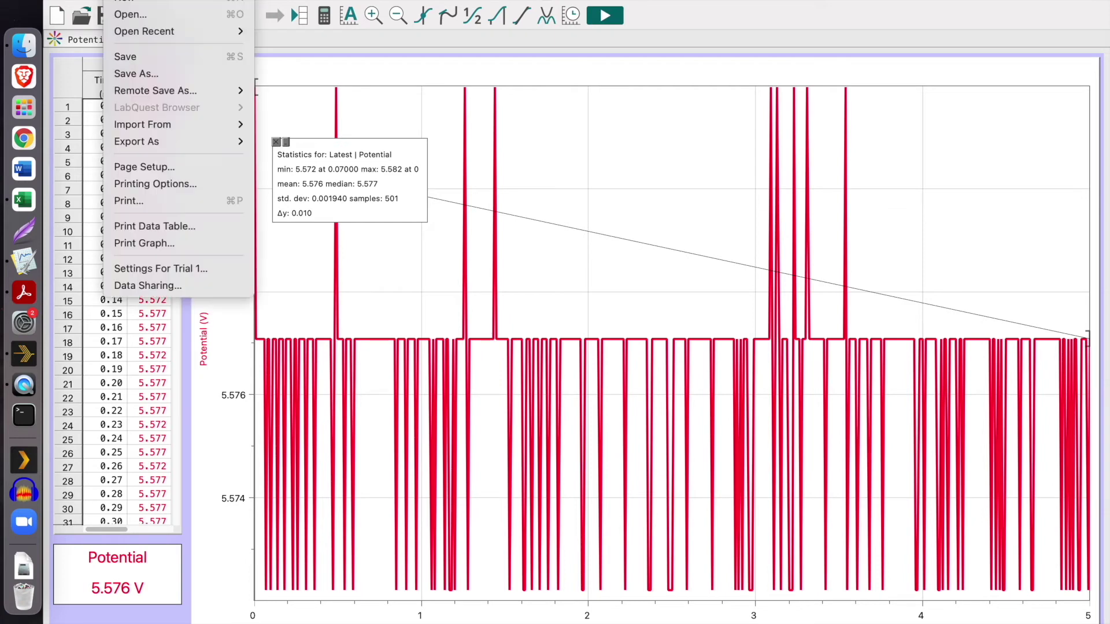
pyautogui.click(157, 68)
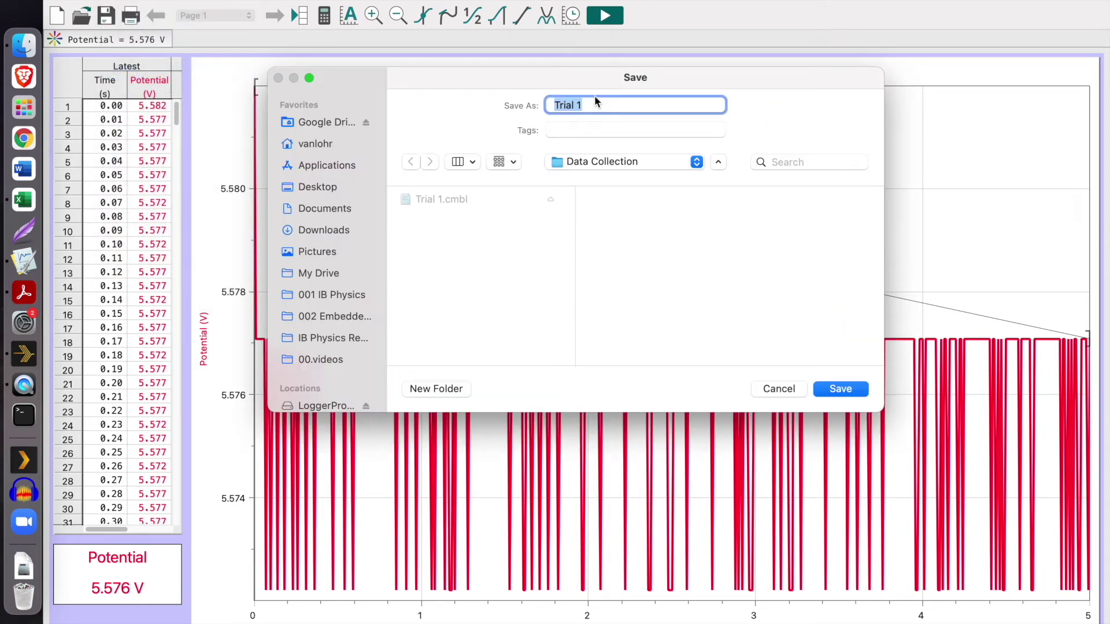
pyautogui.click(595, 103)
pyautogui.press('Return')
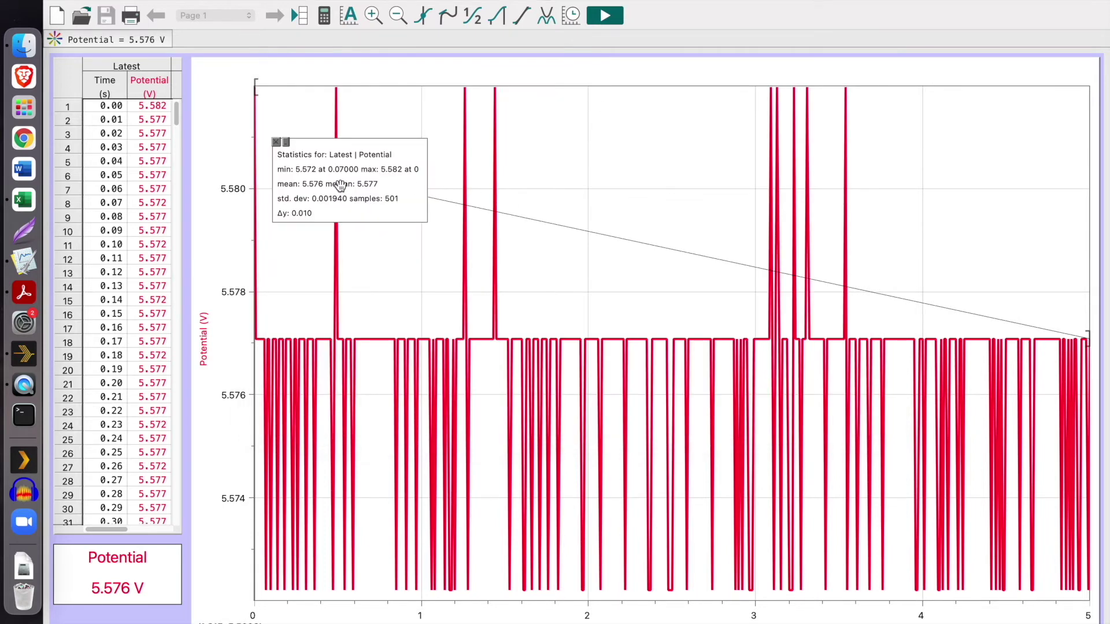
pyautogui.click(276, 140)
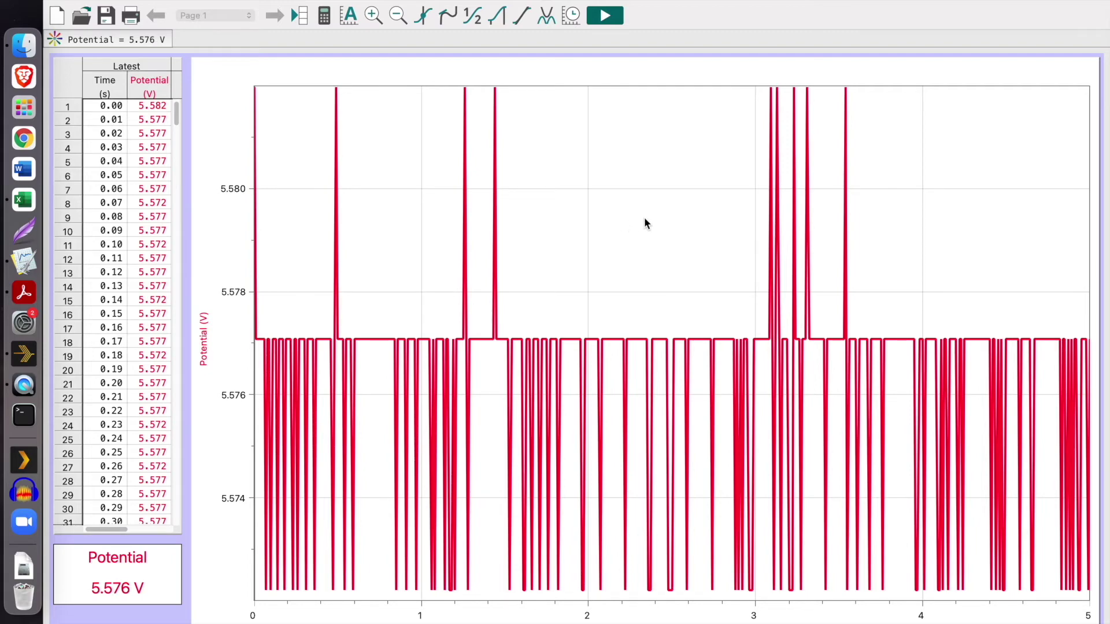
# Collect a third voltage run and show its statistics
pyautogui.click(605, 16)
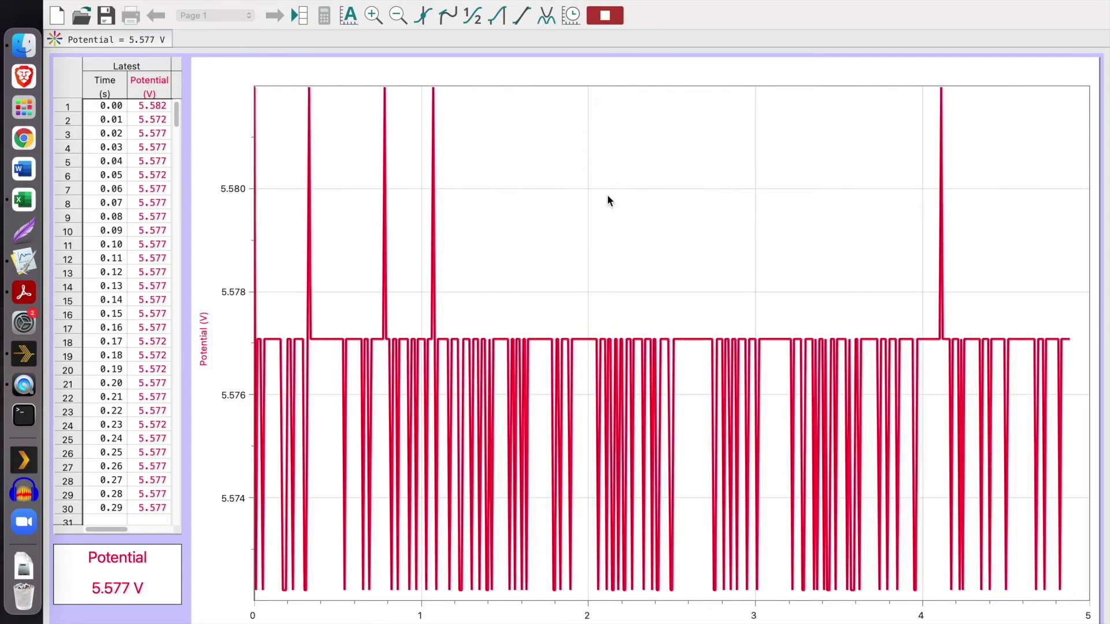
pyautogui.click(328, 135)
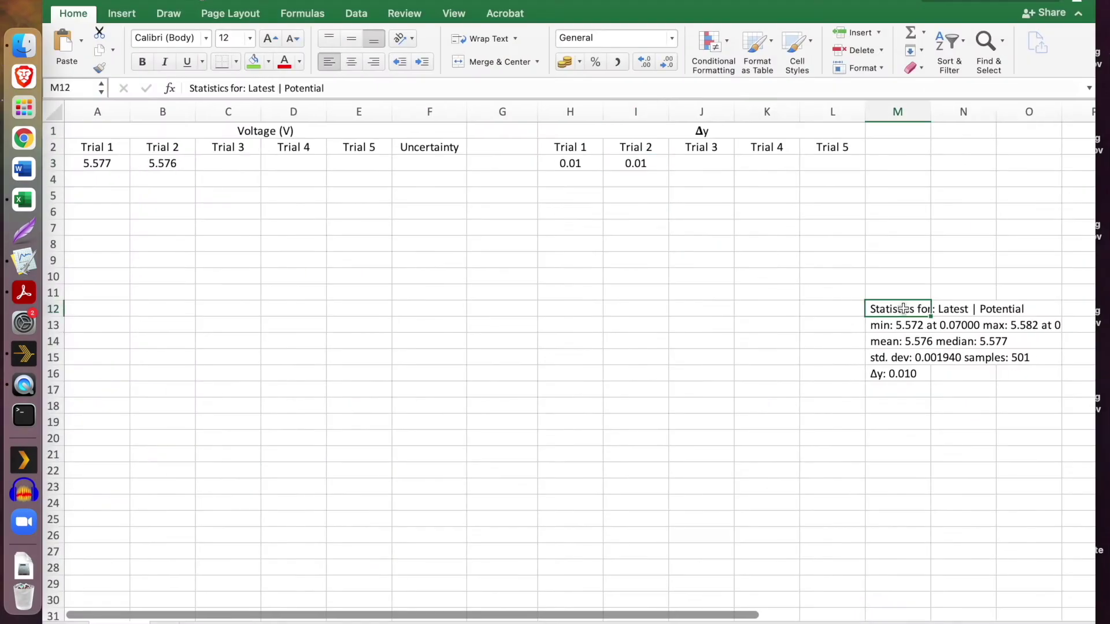
pyautogui.click(228, 163)
# Record Trial 3 voltage 5.576 in C3 and paste Δy 0.01 into J3
pyautogui.write('5.576')
pyautogui.click(637, 163)
pyautogui.press('super+c')
pyautogui.click(701, 163)
pyautogui.press('super+v')
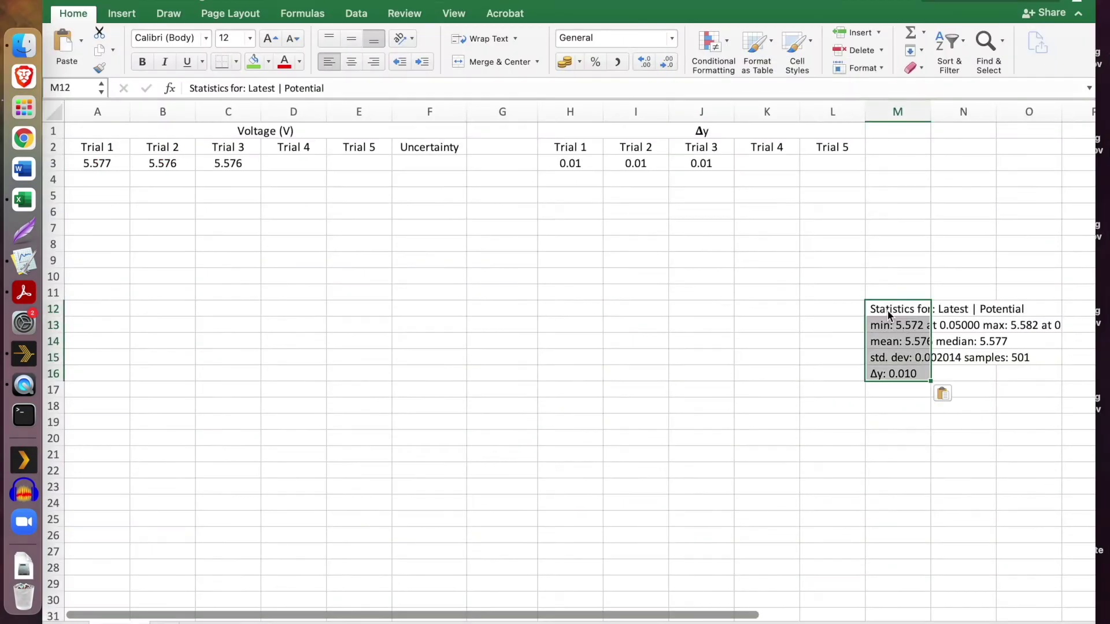
# Fill the remaining trial voltages through Trial 5 with 5.576 and move the statistics box right
pyautogui.click(277, 165)
pyautogui.moveTo(332, 174); pyautogui.dragTo(966, 258)
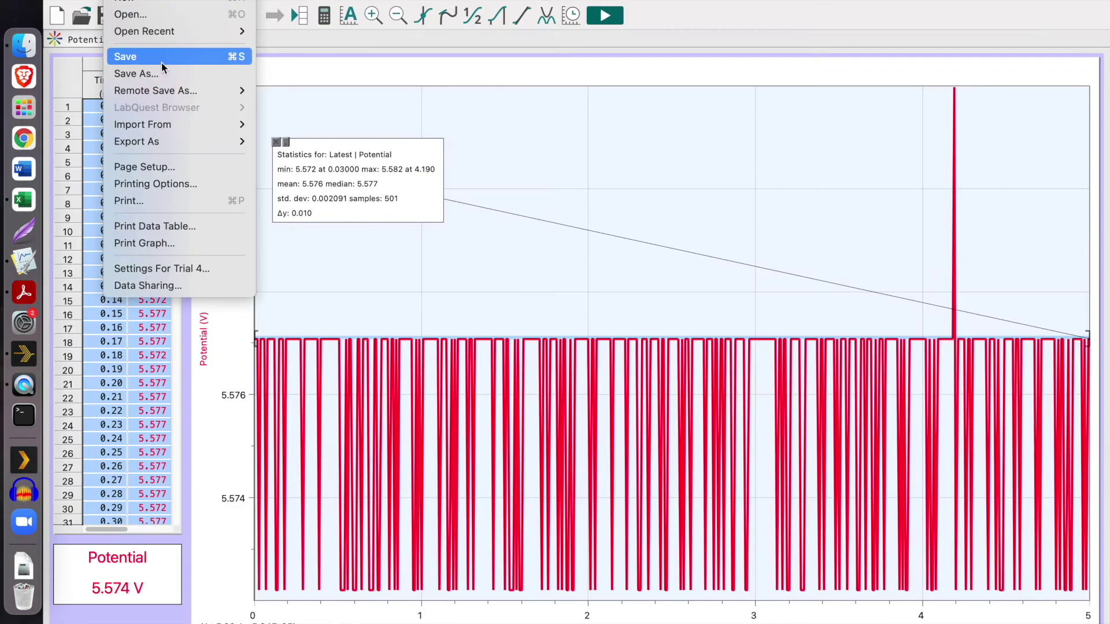
pyautogui.click(168, 54)
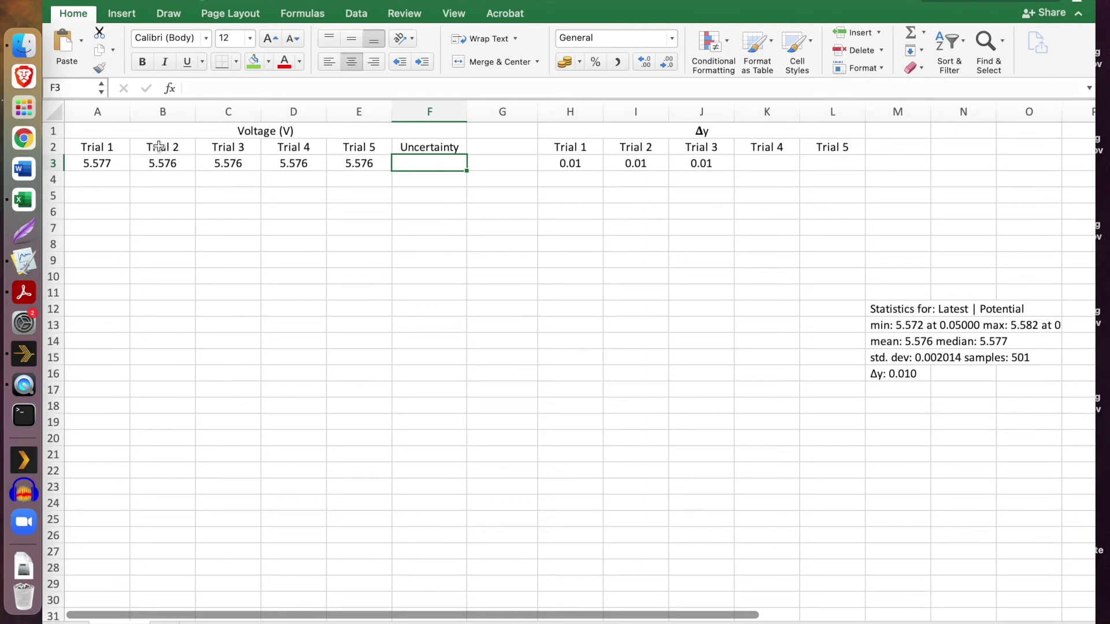
# Enter 0.01 as the Δy in K3 and L3 for Trials 4 and 5, then select Uncertainty cell F3
pyautogui.click(777, 163)
pyautogui.write('0')
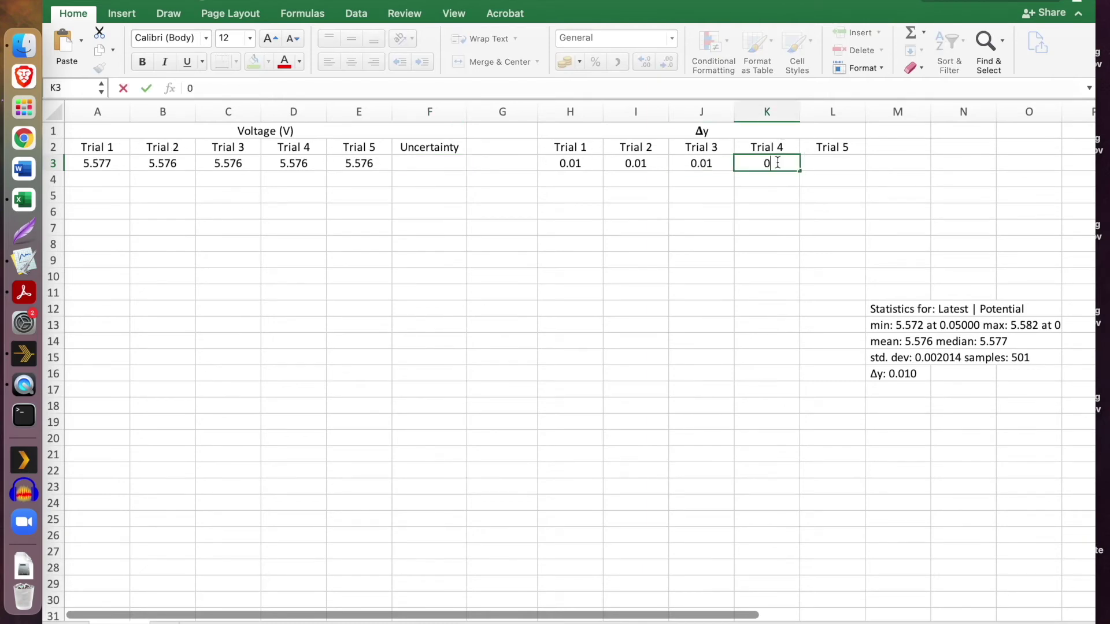
pyautogui.write('.01')
pyautogui.click(820, 164)
pyautogui.write('0.01')
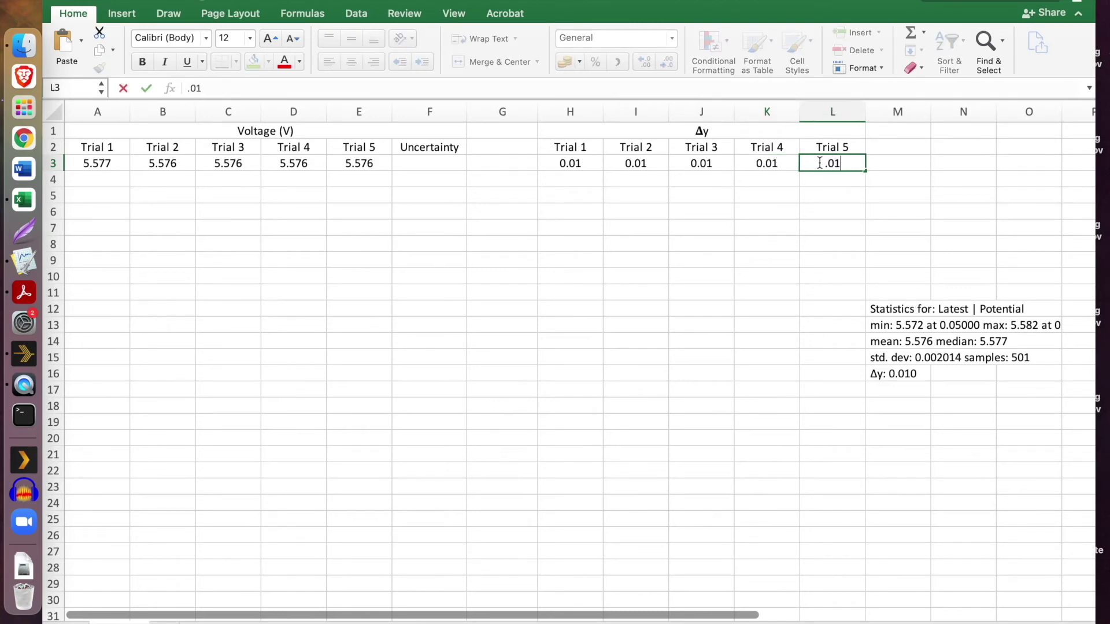
pyautogui.press('Return')
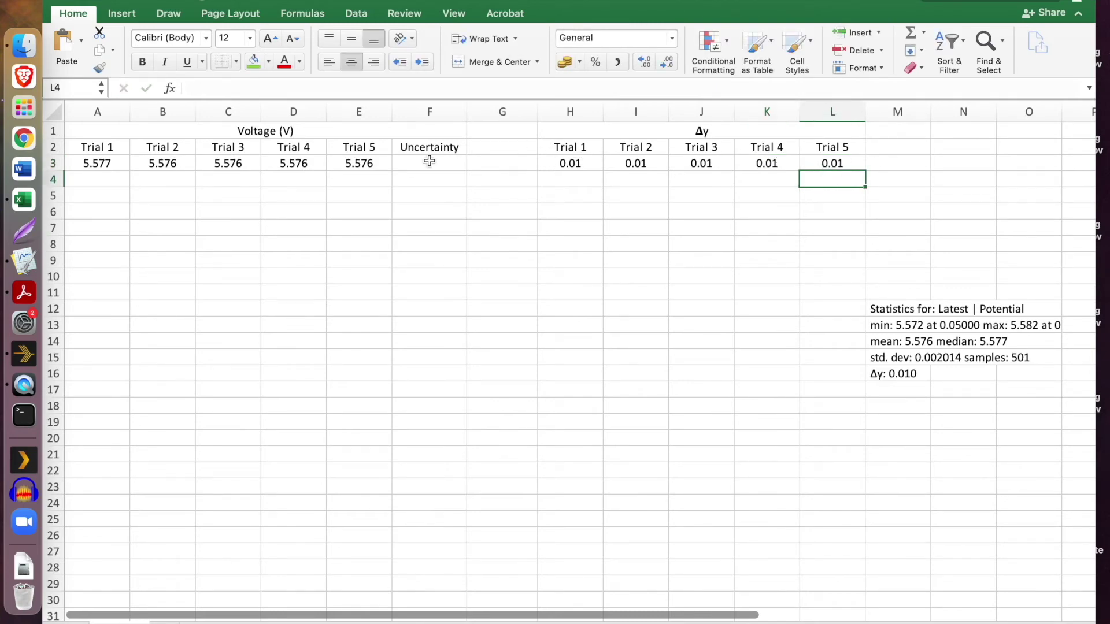
pyautogui.click(421, 163)
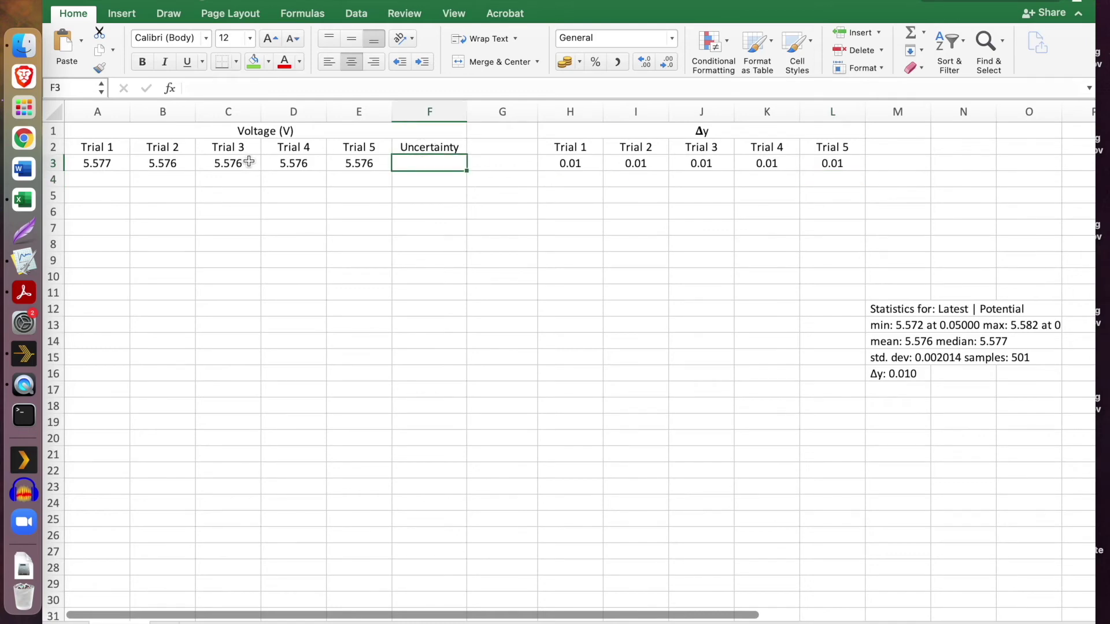
pyautogui.click(430, 162)
# Enter =MAX(A3:E3) in F3 over the five trial voltages
pyautogui.write('=')
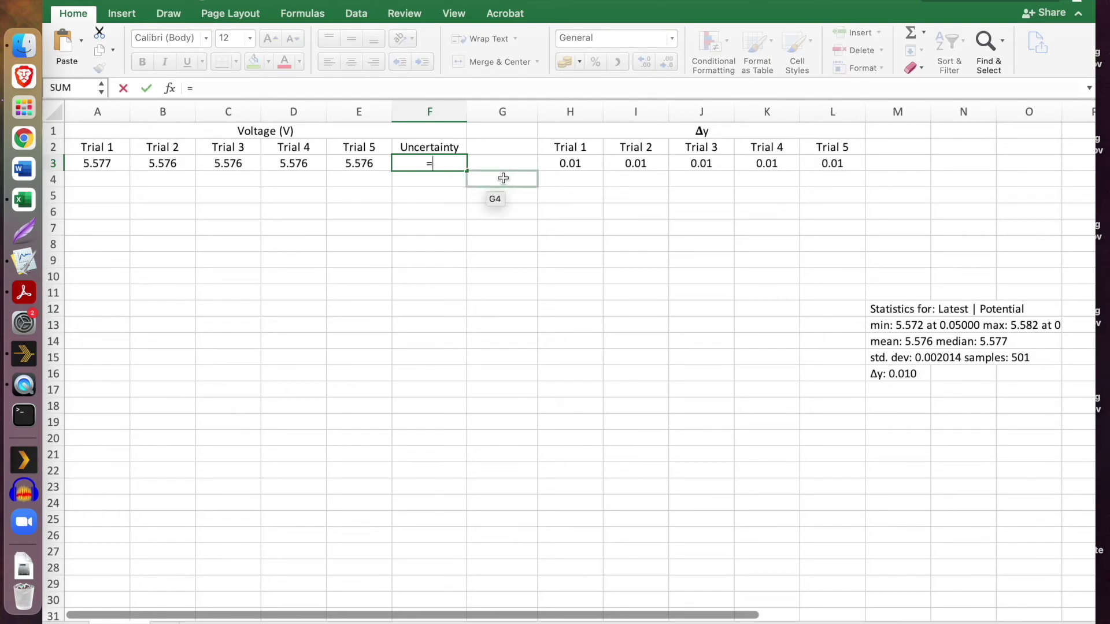
pyautogui.write('max')
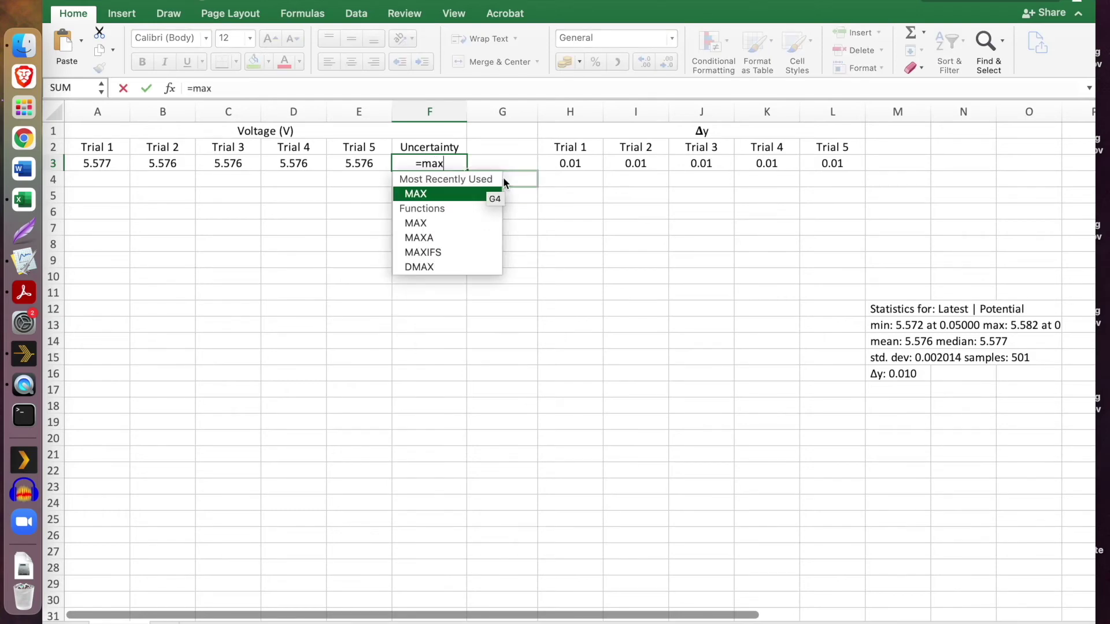
pyautogui.doubleClick(418, 194)
pyautogui.moveTo(96, 148); pyautogui.dragTo(359, 168)
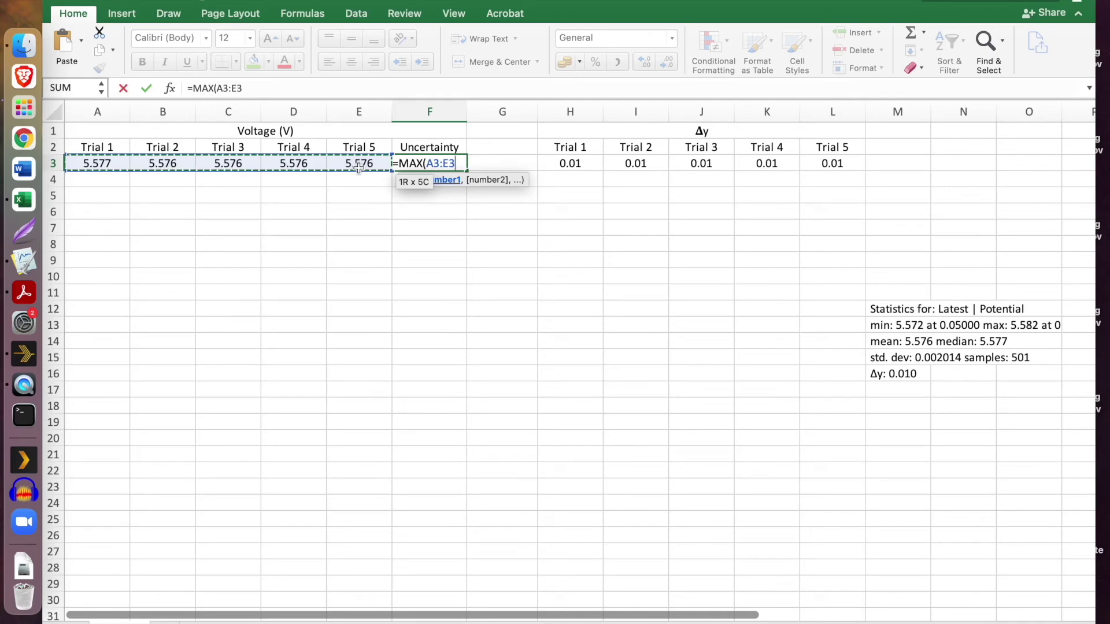
pyautogui.moveTo(358, 168); pyautogui.dragTo(359, 168)
pyautogui.press('Return')
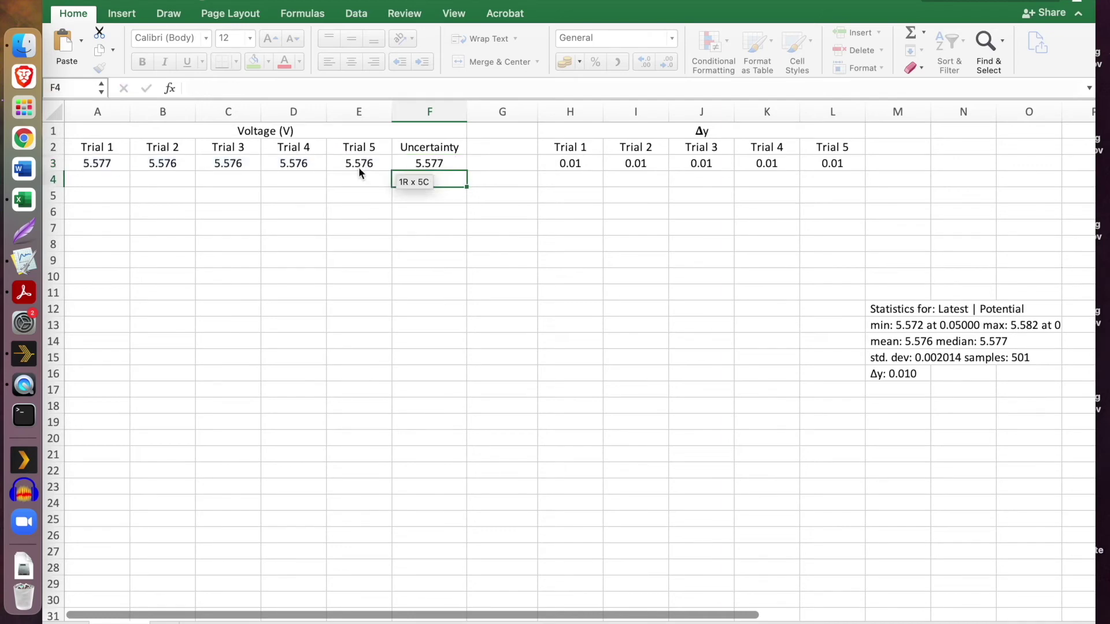
# Extend F3 to =MAX(A3:E3)-MIN(A3:E3), showing a spread of 0.001
pyautogui.click(437, 164)
pyautogui.doubleClick(451, 165)
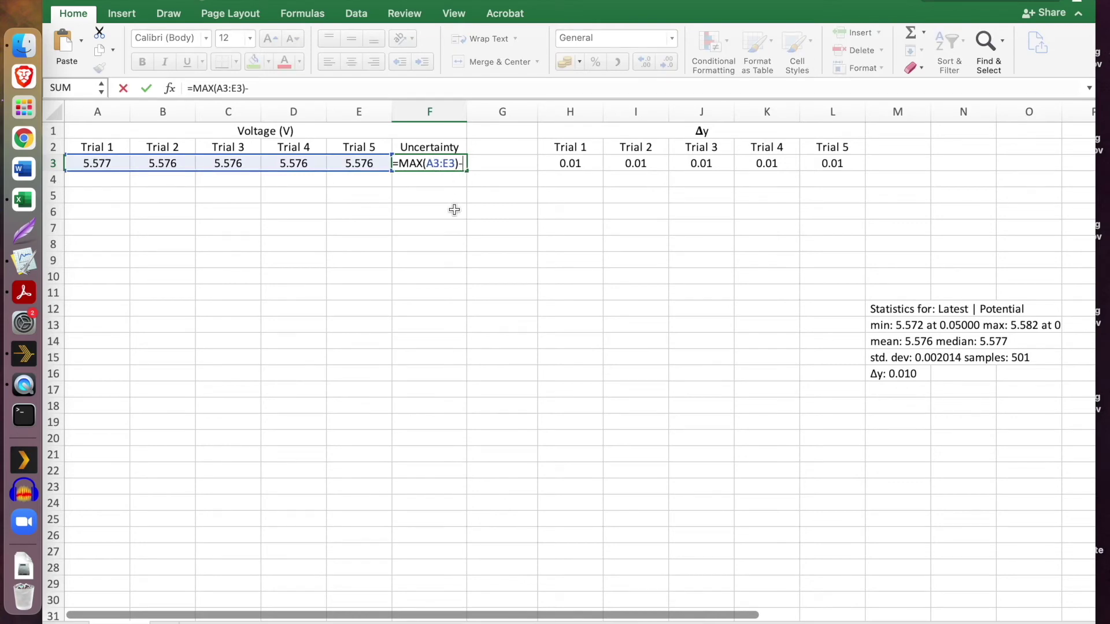
pyautogui.write('-min')
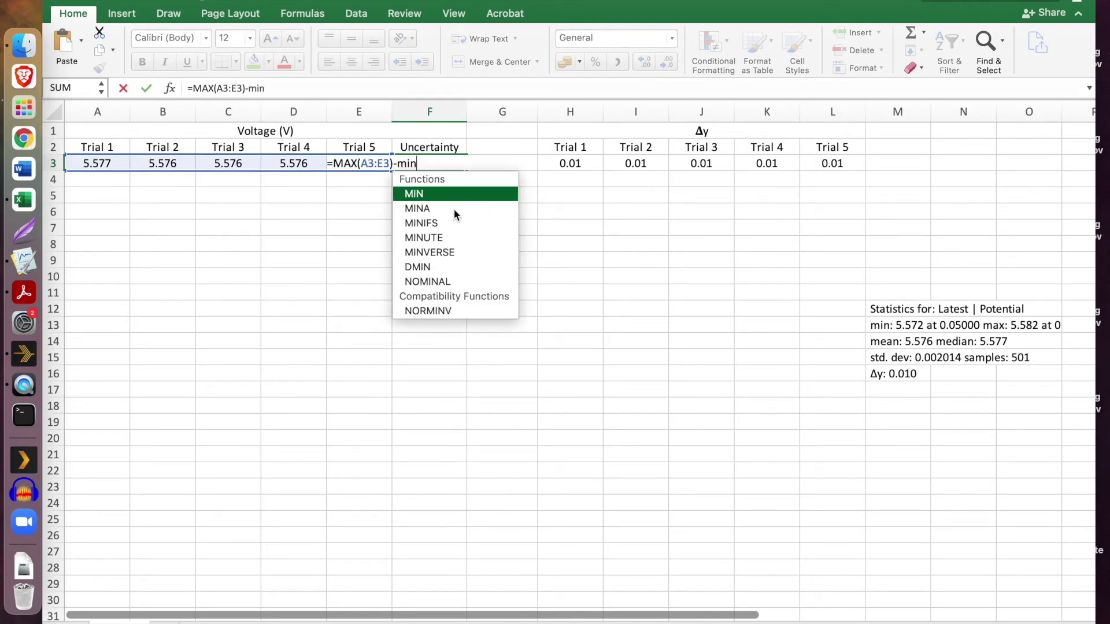
pyautogui.doubleClick(412, 194)
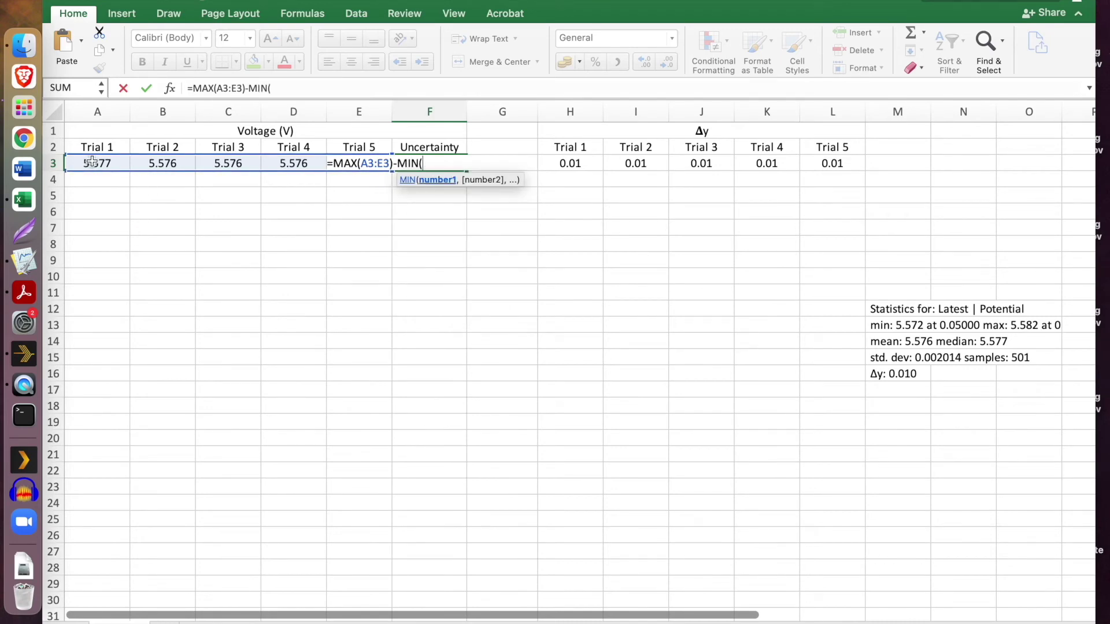
pyautogui.write(')')
pyautogui.press('Left')
pyautogui.moveTo(94, 160); pyautogui.dragTo(339, 166)
pyautogui.press('Return')
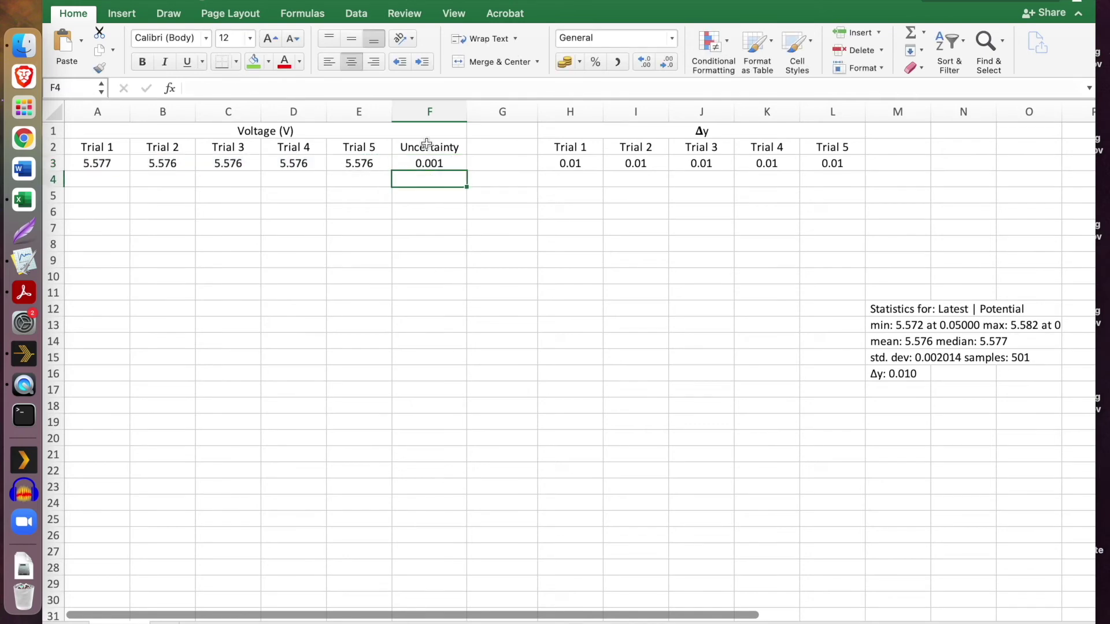
# Wrap the spread in parentheses and divide by 2, giving 0.0005
pyautogui.doubleClick(438, 164)
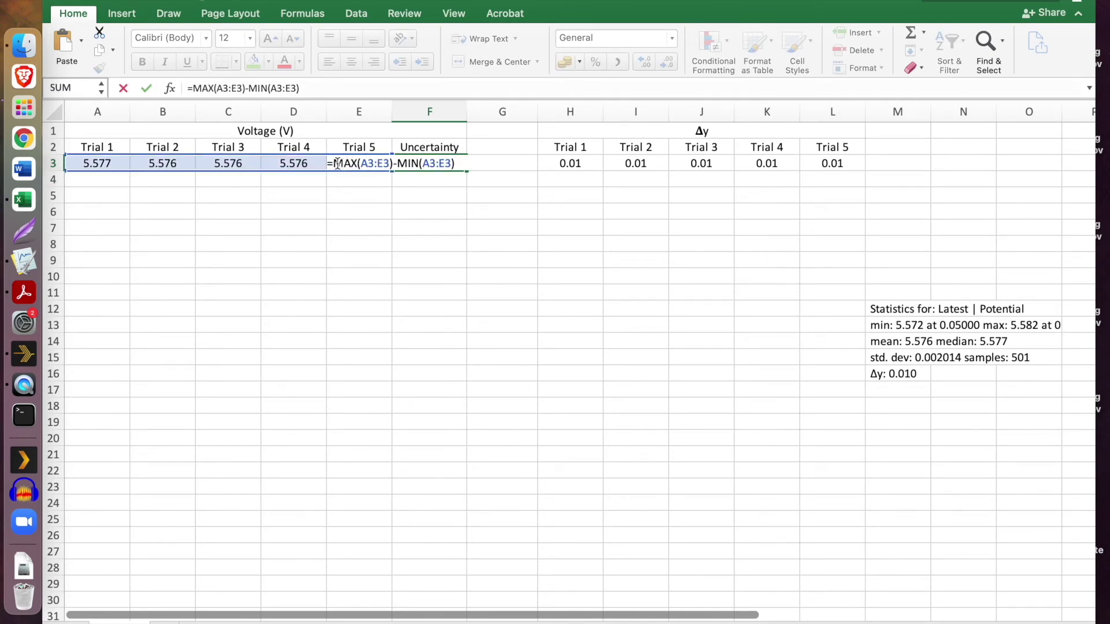
pyautogui.write('(')
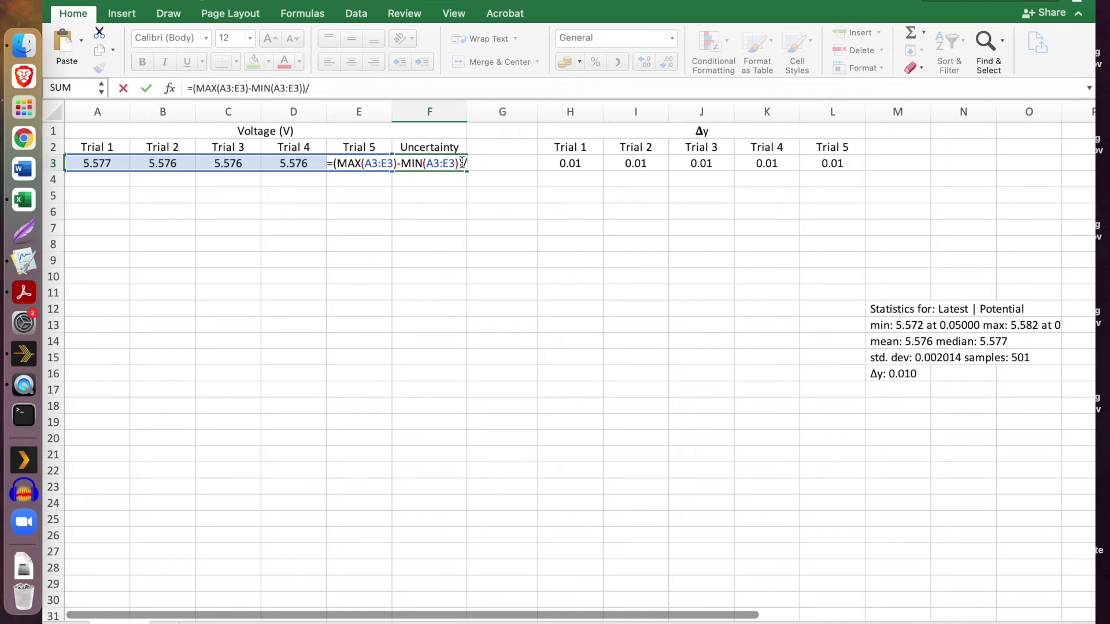
pyautogui.write(')/2')
pyautogui.press('Return')
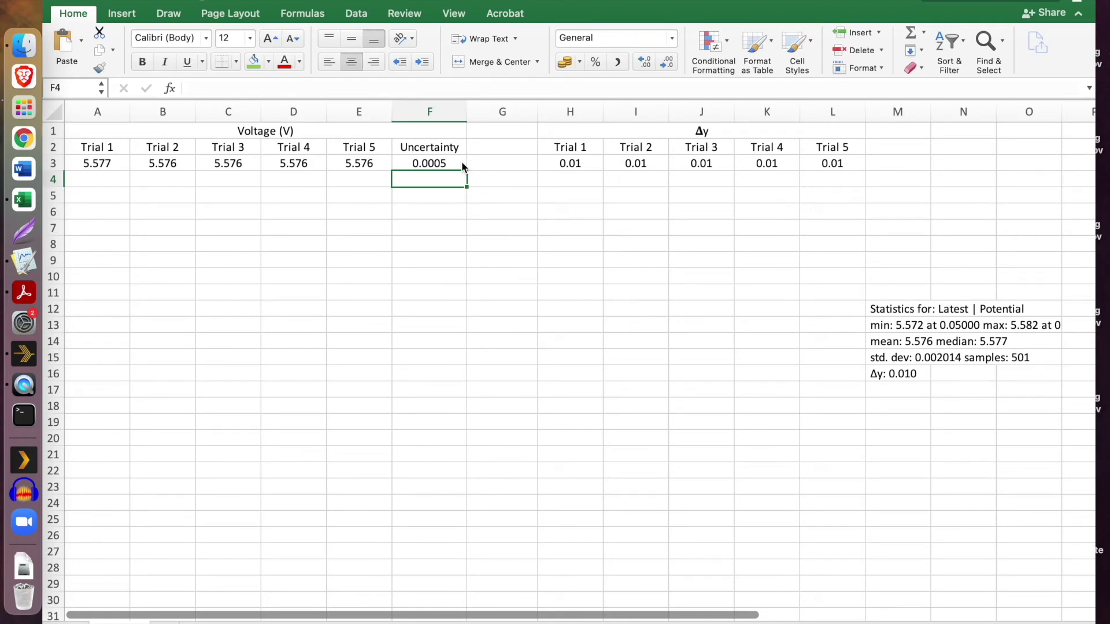
pyautogui.click(424, 163)
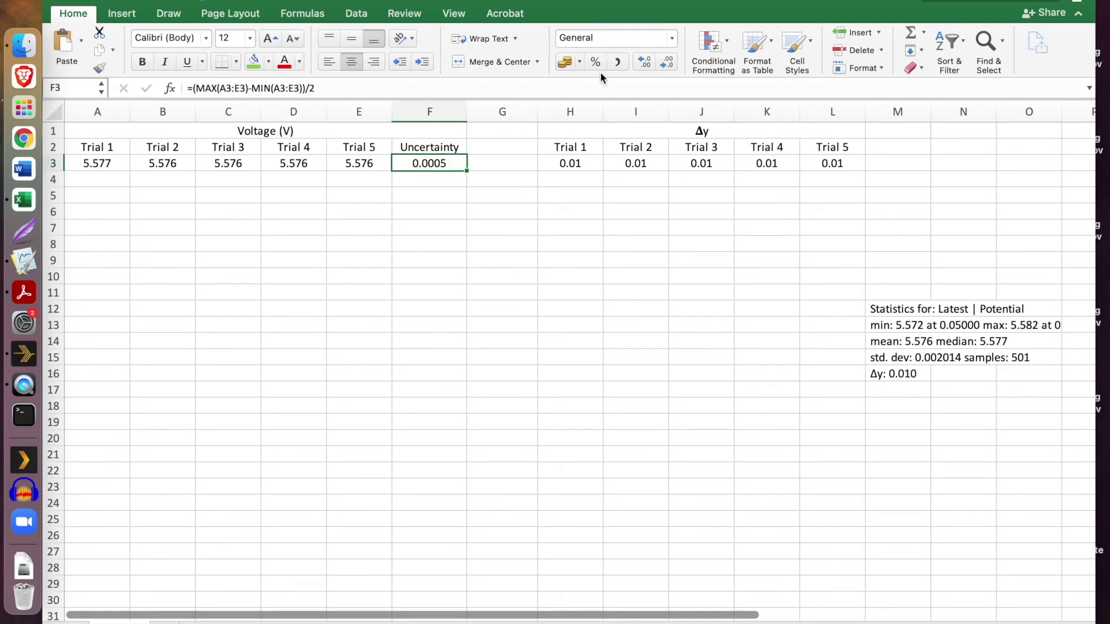
# Review the voltage row A3:F3 and the Δy table H2:L3
pyautogui.click(368, 161)
pyautogui.moveTo(123, 165); pyautogui.dragTo(426, 163)
pyautogui.click(426, 162)
pyautogui.click(574, 164)
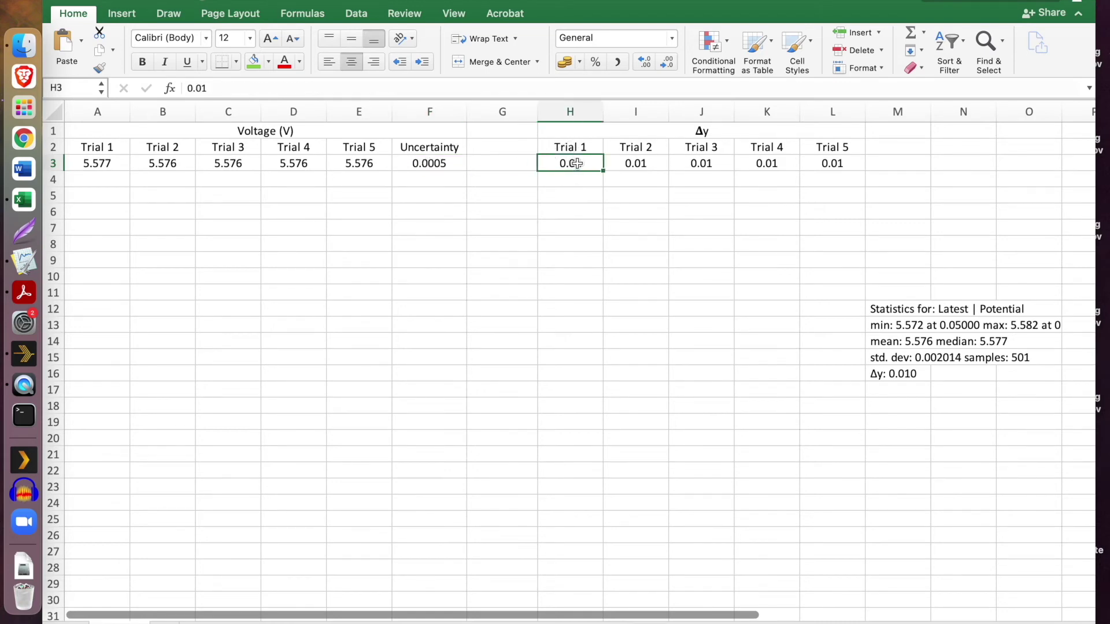
pyautogui.moveTo(576, 147)
pyautogui.mouseDown()
pyautogui.moveTo(586, 164)
pyautogui.moveTo(773, 177)
pyautogui.moveTo(766, 164)
pyautogui.moveTo(589, 147)
pyautogui.mouseUp()
pyautogui.click(819, 163)
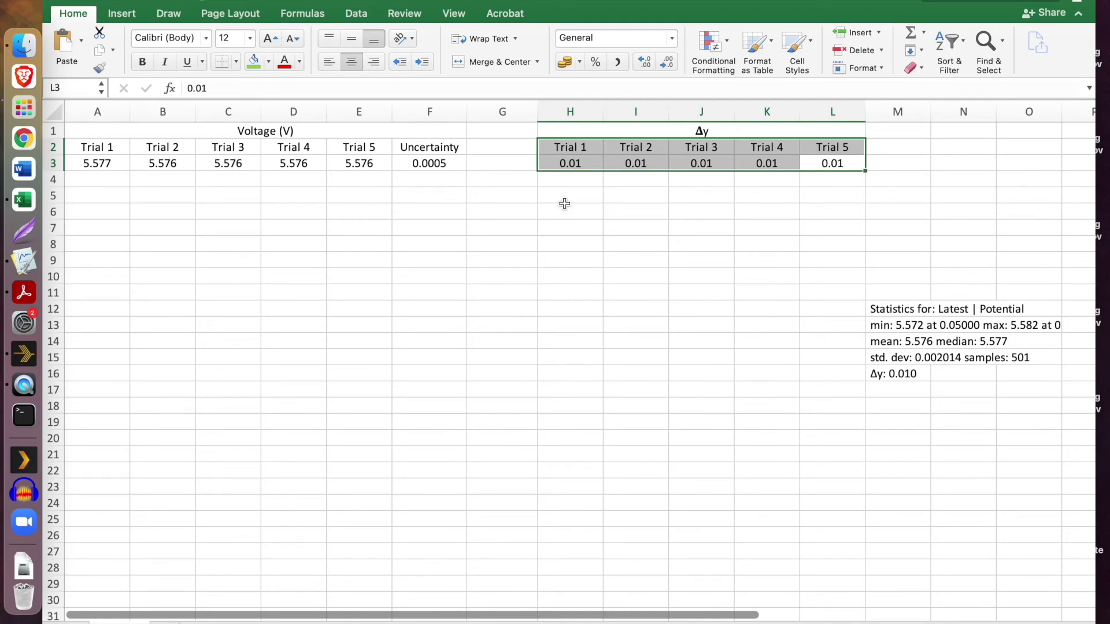
pyautogui.click(432, 165)
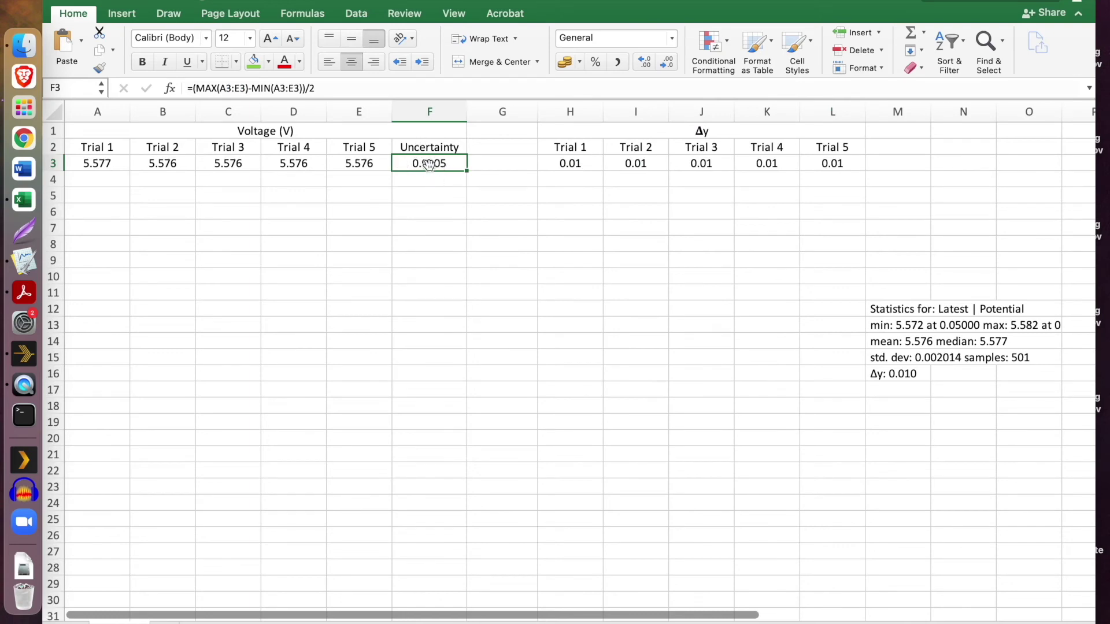
pyautogui.moveTo(587, 144); pyautogui.dragTo(810, 162)
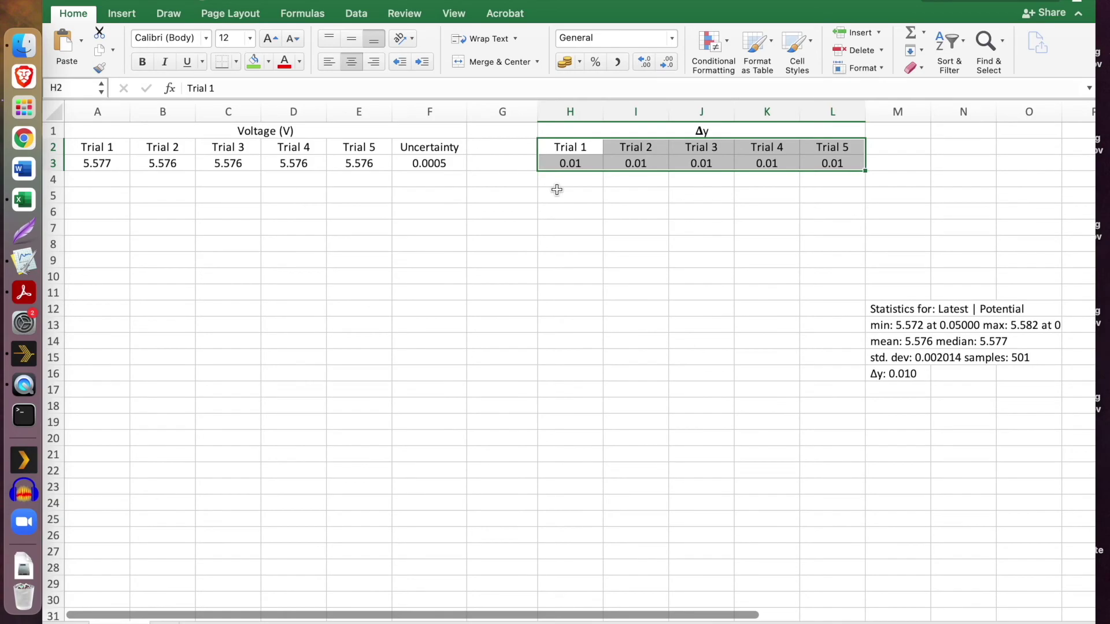
# Compare the Logger Pro graph with the voltages A3:F3 and Δy values H3:L3
pyautogui.hotkey('ctrl', 'Right')
pyautogui.hotkey('ctrl', 'Left')
pyautogui.click(111, 164)
pyautogui.moveTo(111, 165); pyautogui.dragTo(431, 168)
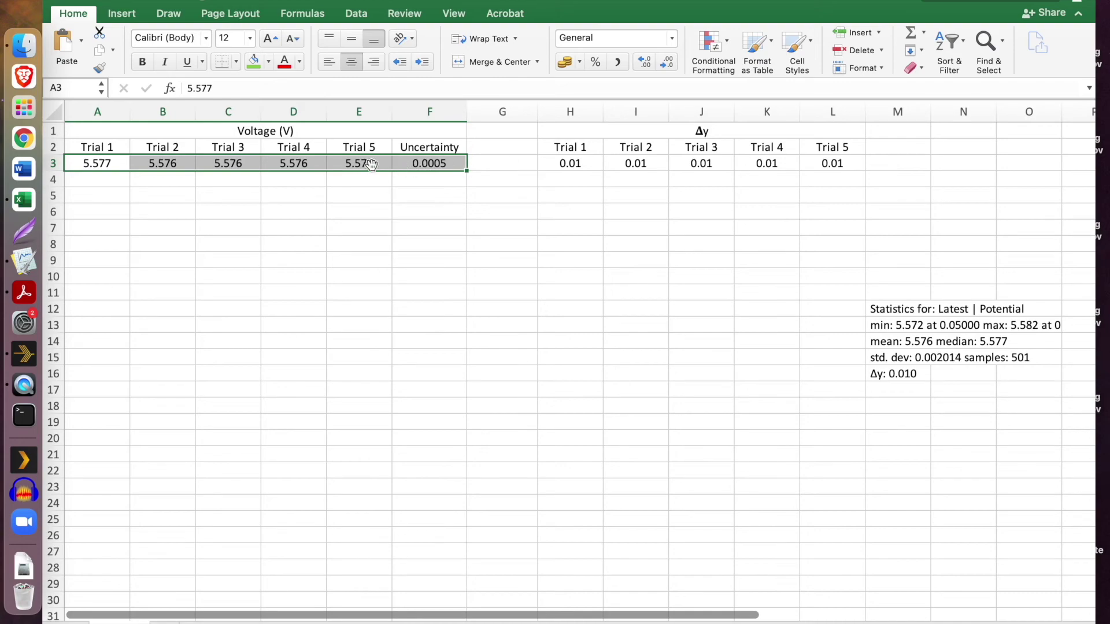
pyautogui.click(586, 168)
pyautogui.hotkey('ctrl', 'Right')
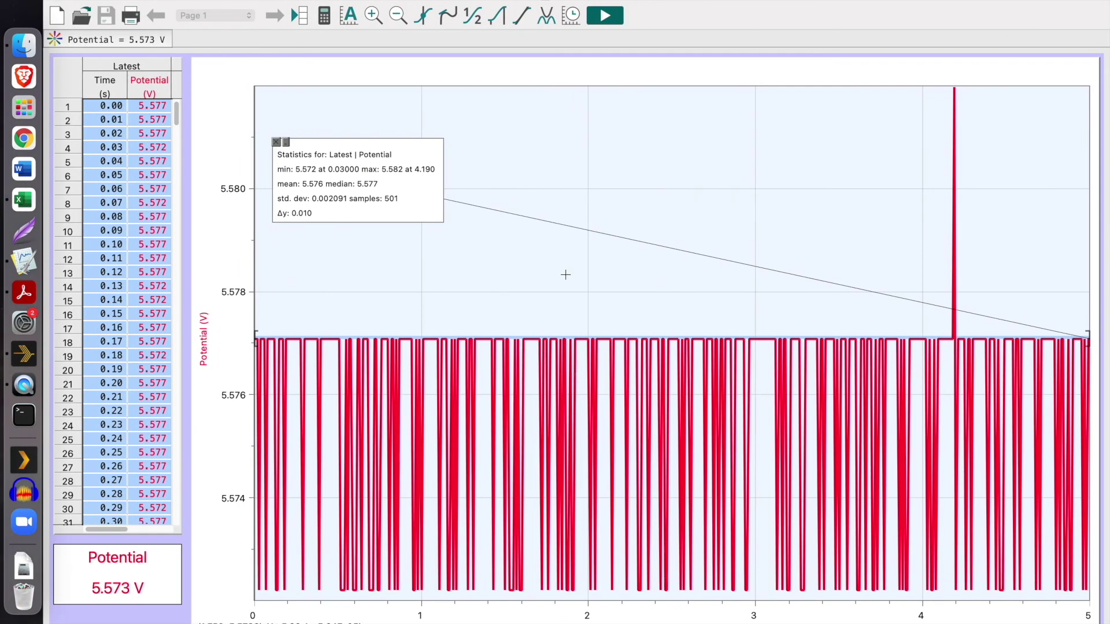
pyautogui.hotkey('ctrl', 'Left')
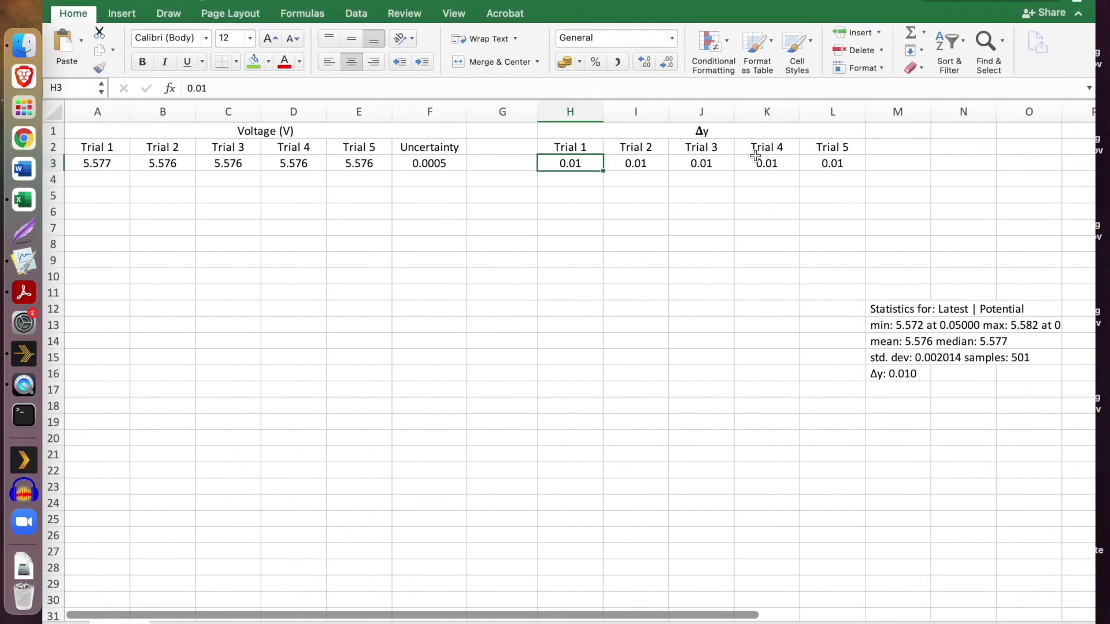
pyautogui.moveTo(570, 164); pyautogui.dragTo(820, 168)
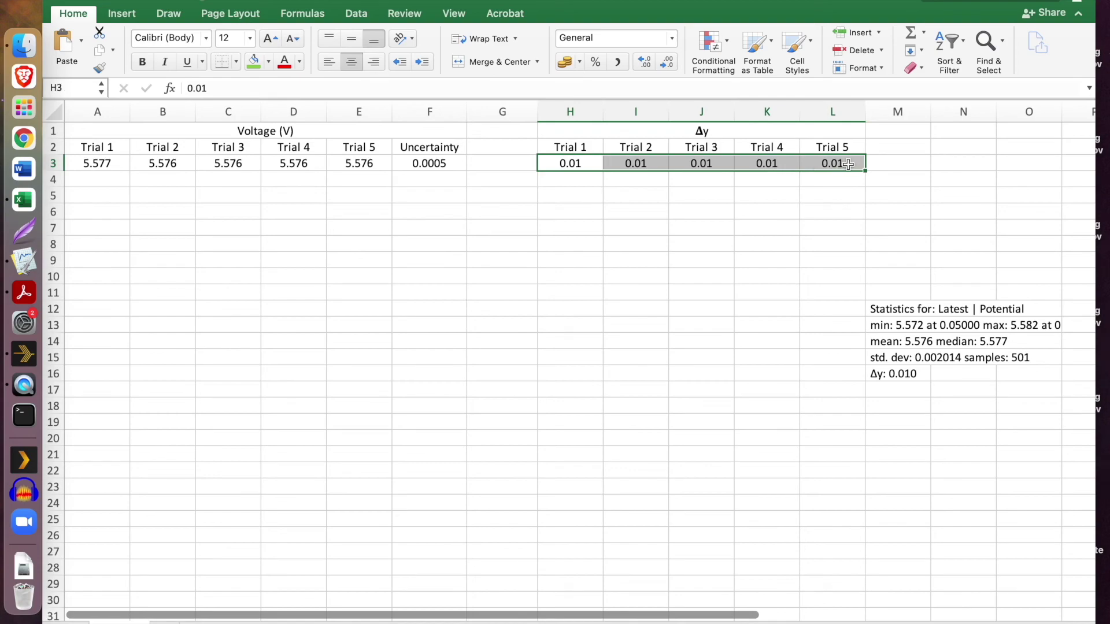
pyautogui.click(843, 164)
pyautogui.moveTo(570, 164); pyautogui.dragTo(825, 163)
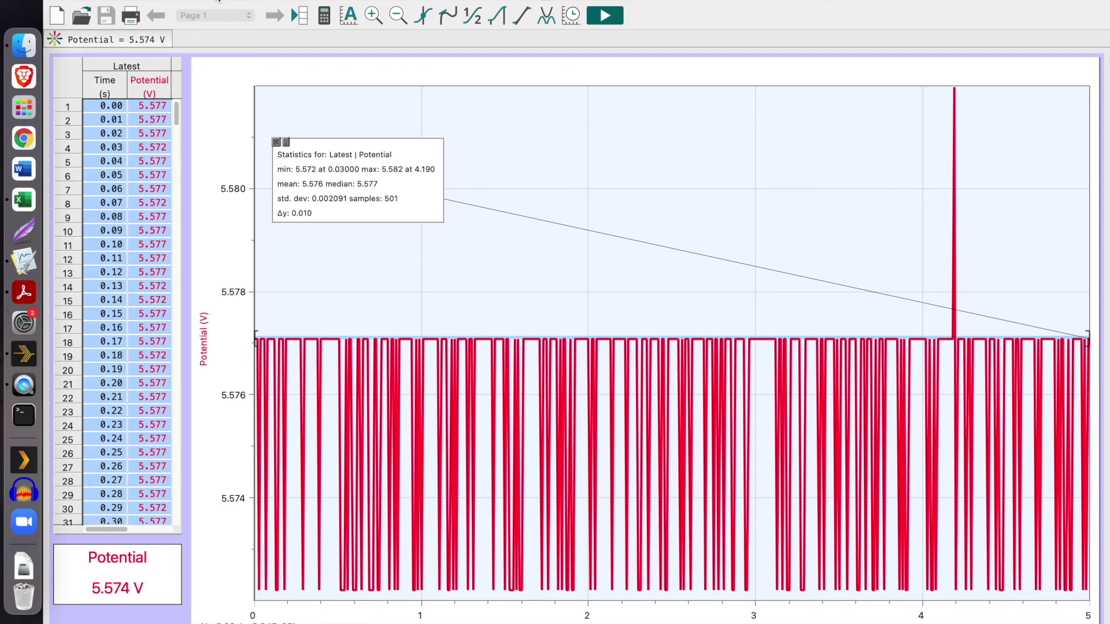
# Open the Trial 2 data file and move its statistics box further right on the graph
pyautogui.click(121, 0)
pyautogui.moveTo(133, 33)
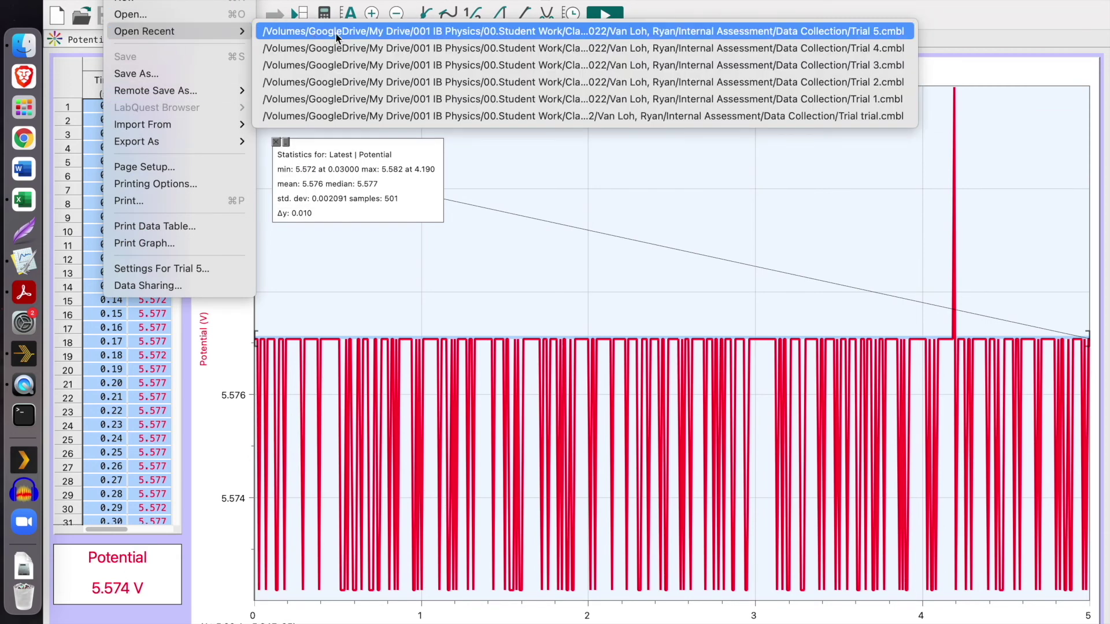
pyautogui.click(667, 81)
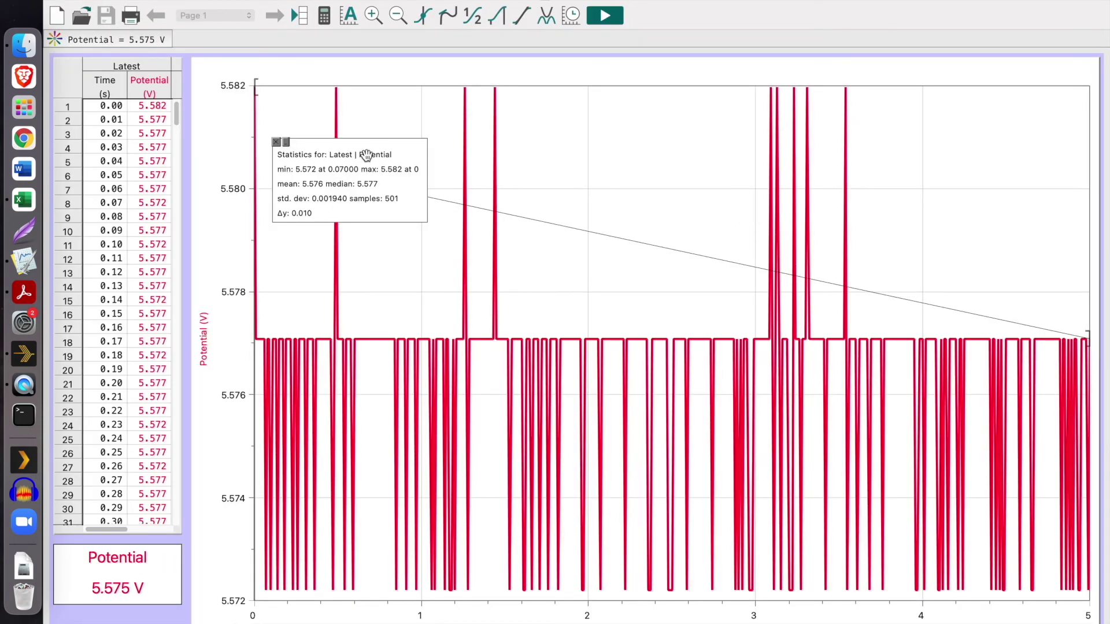
pyautogui.moveTo(365, 155); pyautogui.dragTo(1033, 225)
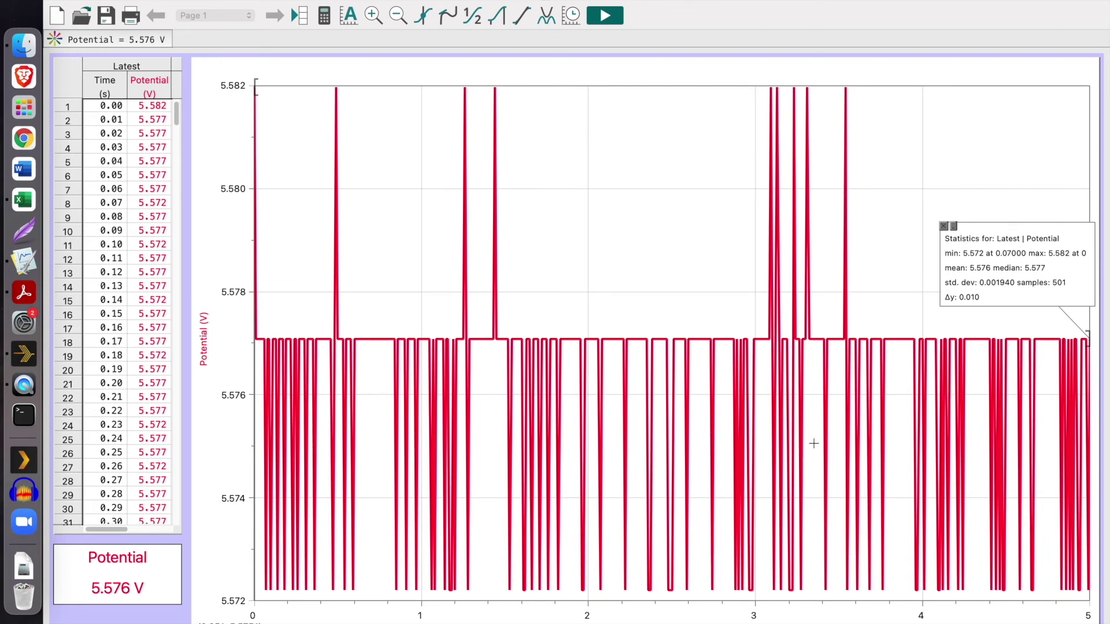
pyautogui.hotkey('ctrl', 'Left')
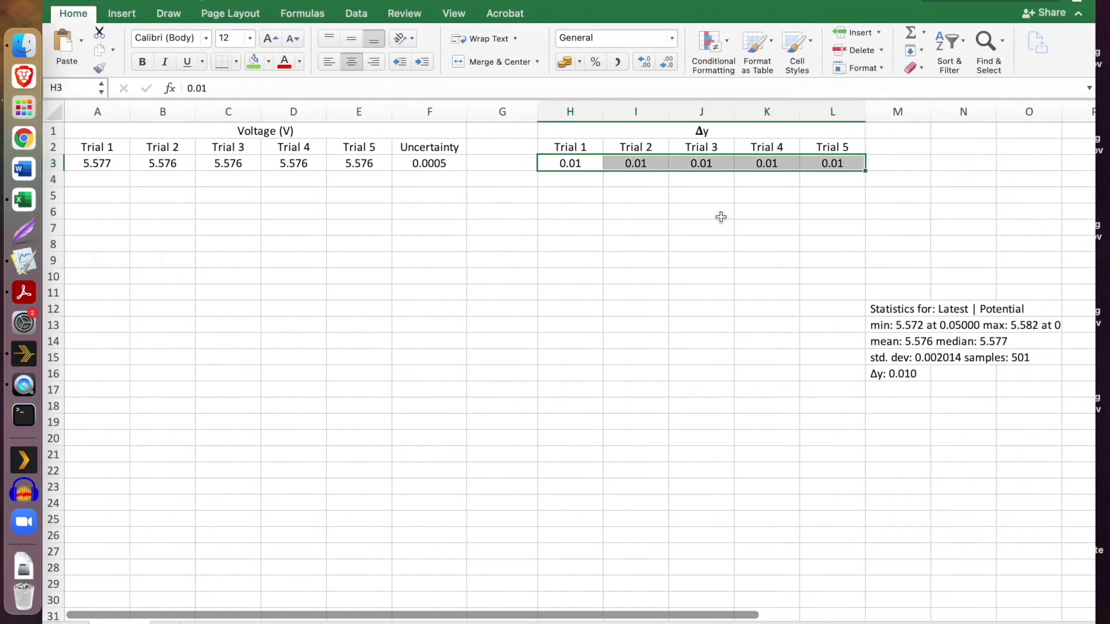
# Replace F3's MAX/MIN formula with =0.01/2 so the Uncertainty reads 0.005
pyautogui.click(644, 198)
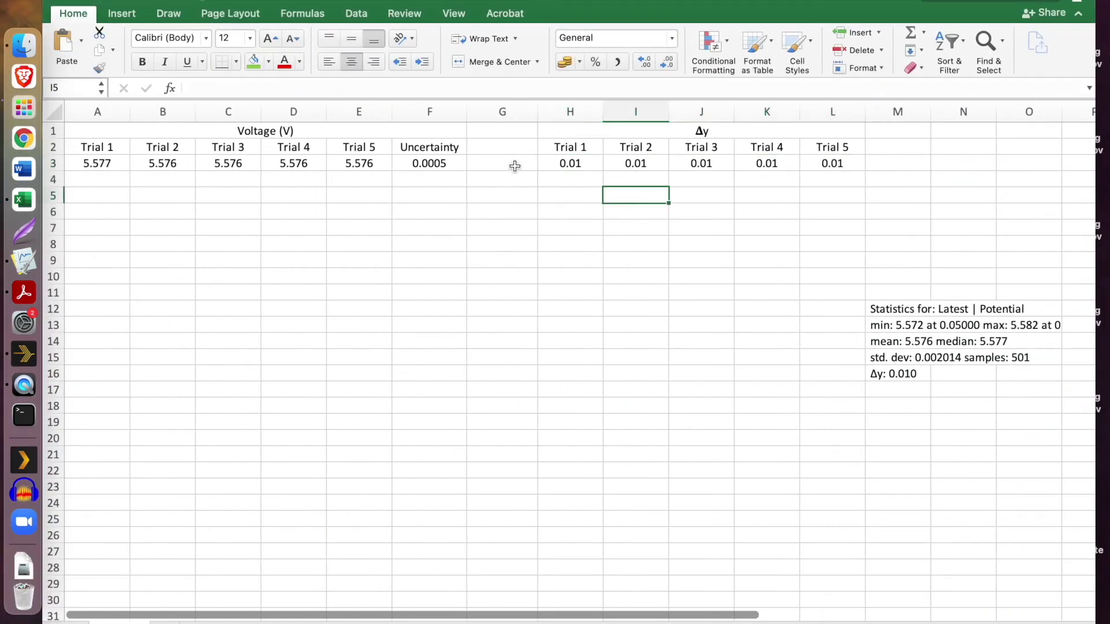
pyautogui.click(440, 148)
pyautogui.click(430, 164)
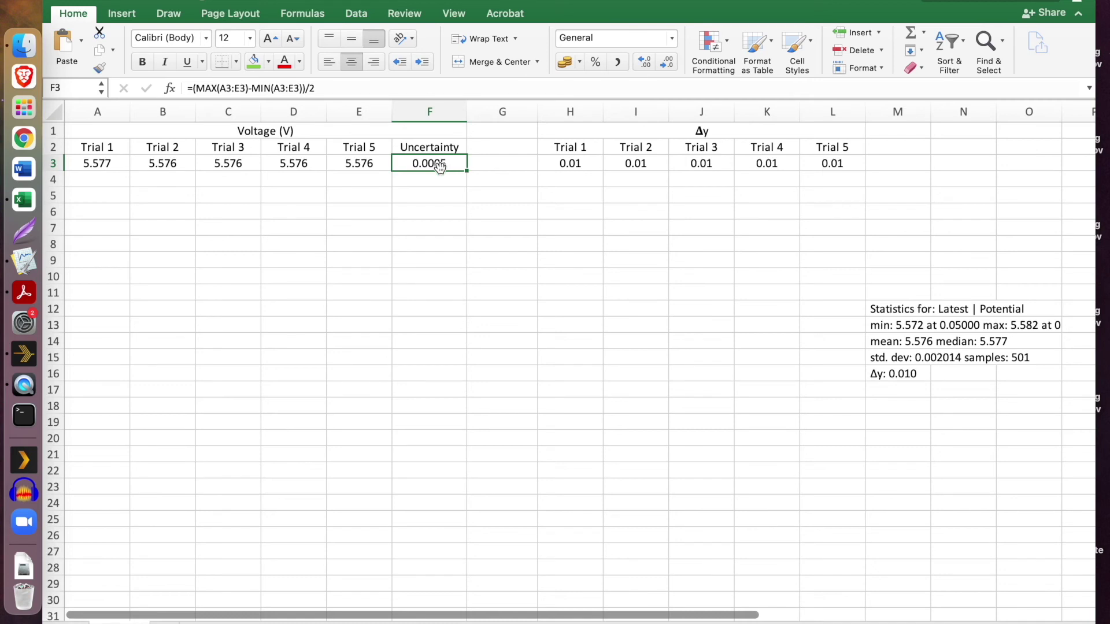
pyautogui.click(578, 163)
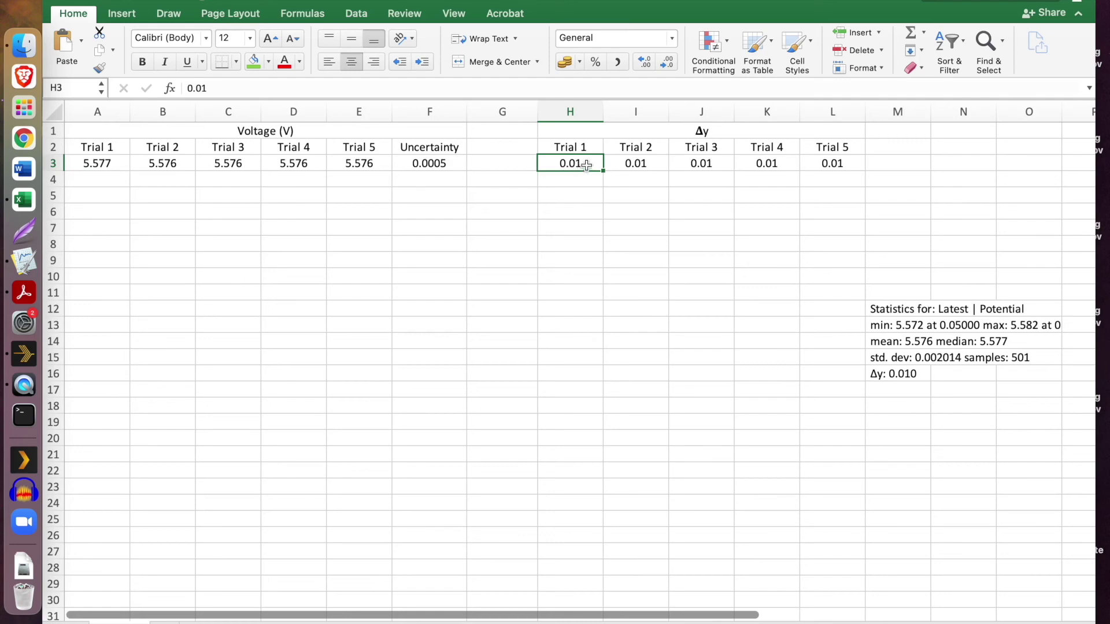
pyautogui.click(439, 163)
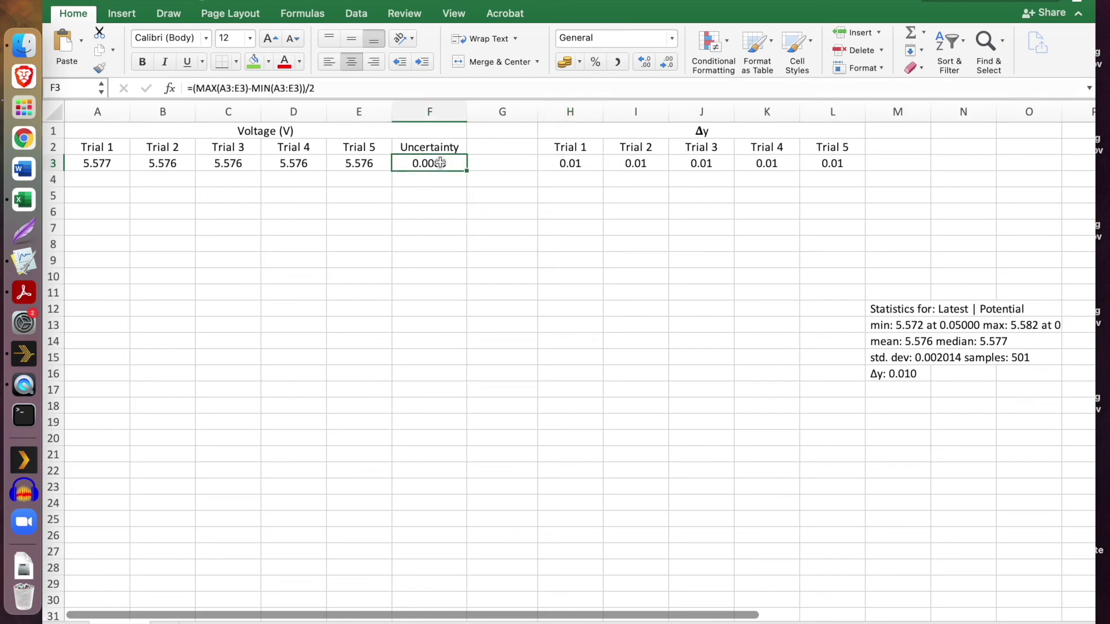
pyautogui.write('=')
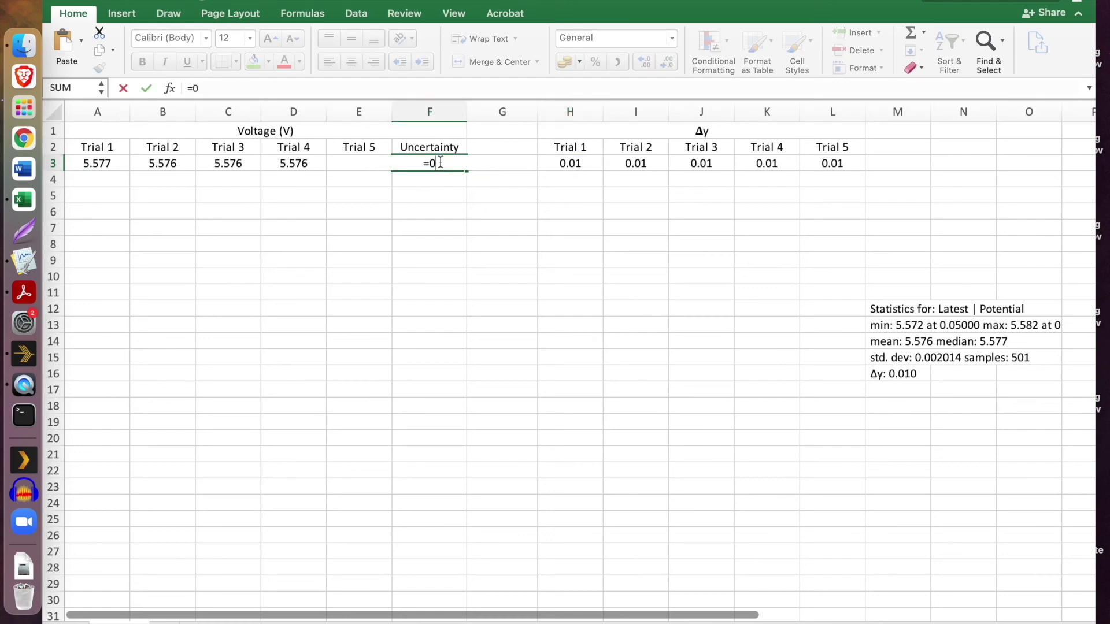
pyautogui.write('0.01/2')
pyautogui.press('Return')
pyautogui.click(461, 168)
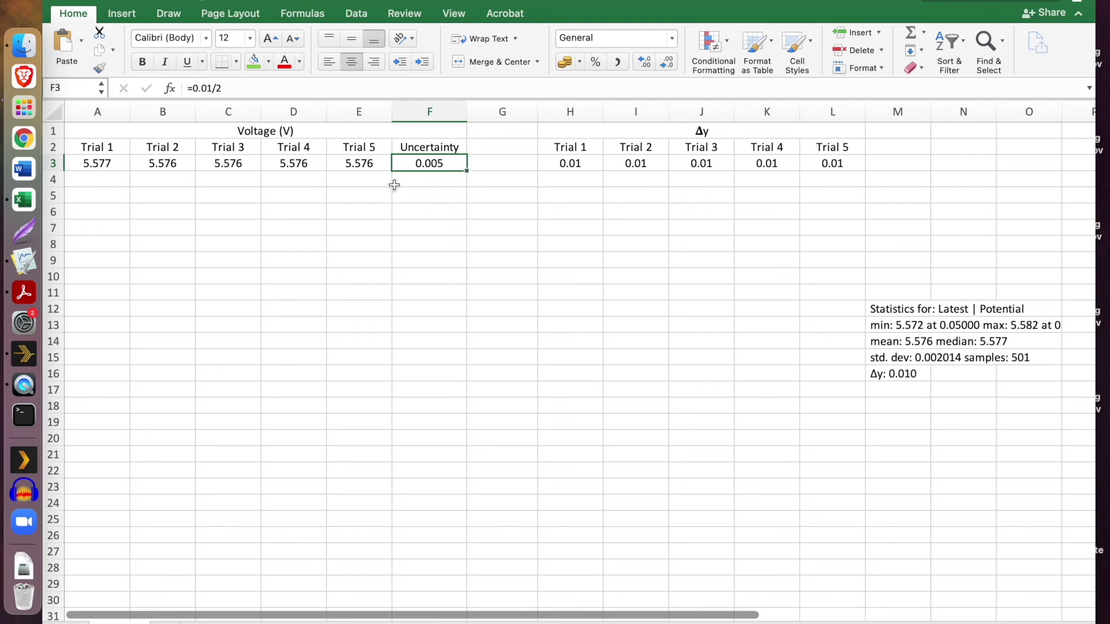
pyautogui.press('super+Tab')
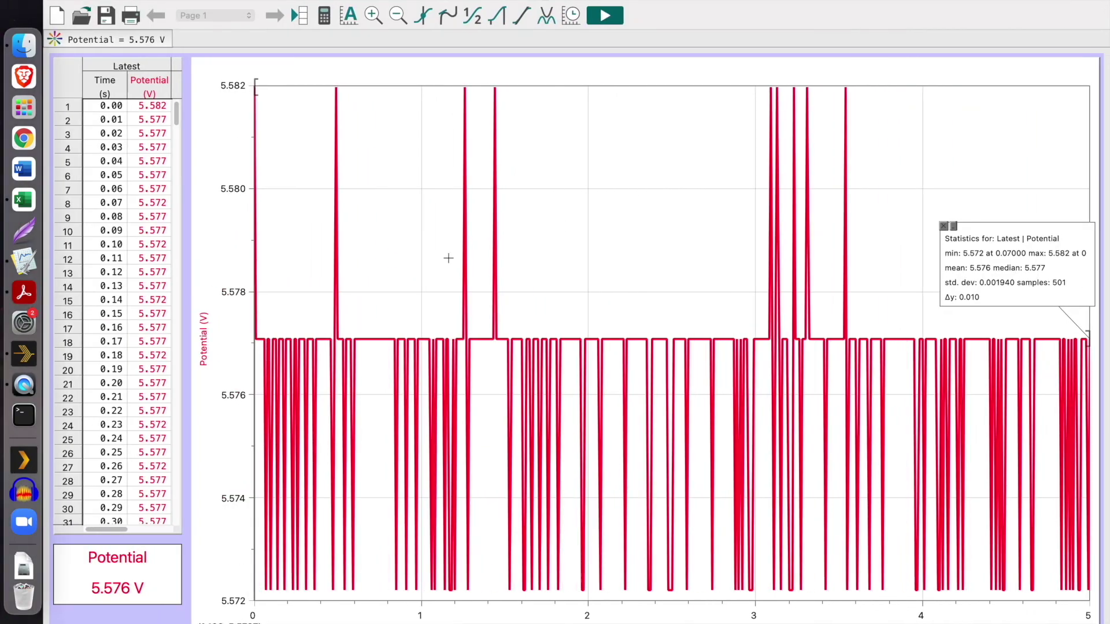
pyautogui.press('super+Tab')
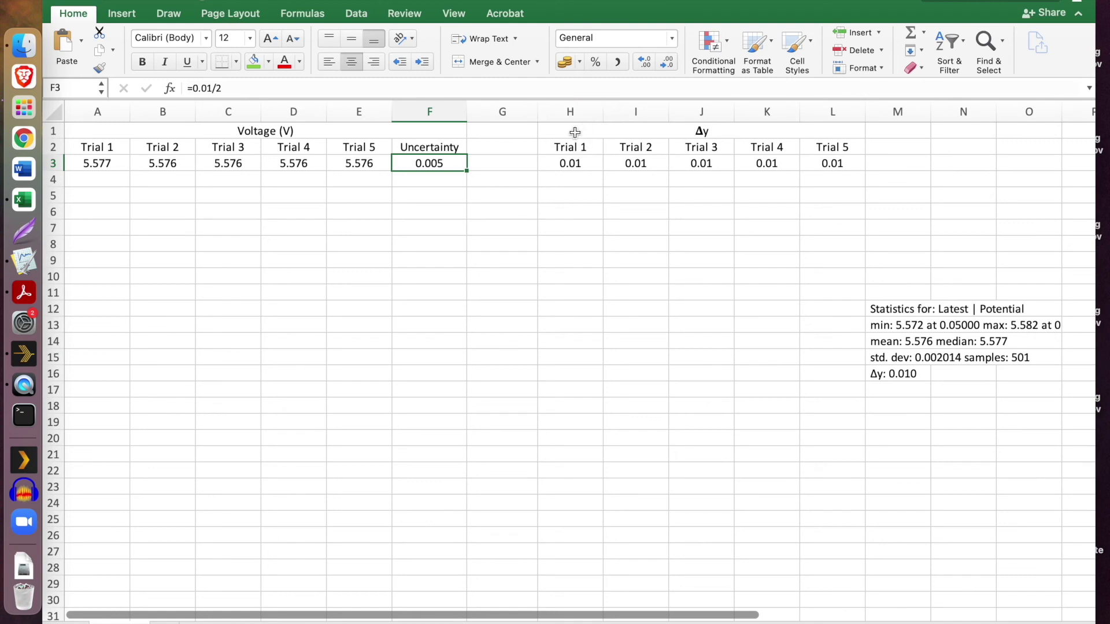
pyautogui.click(575, 133)
pyautogui.click(571, 163)
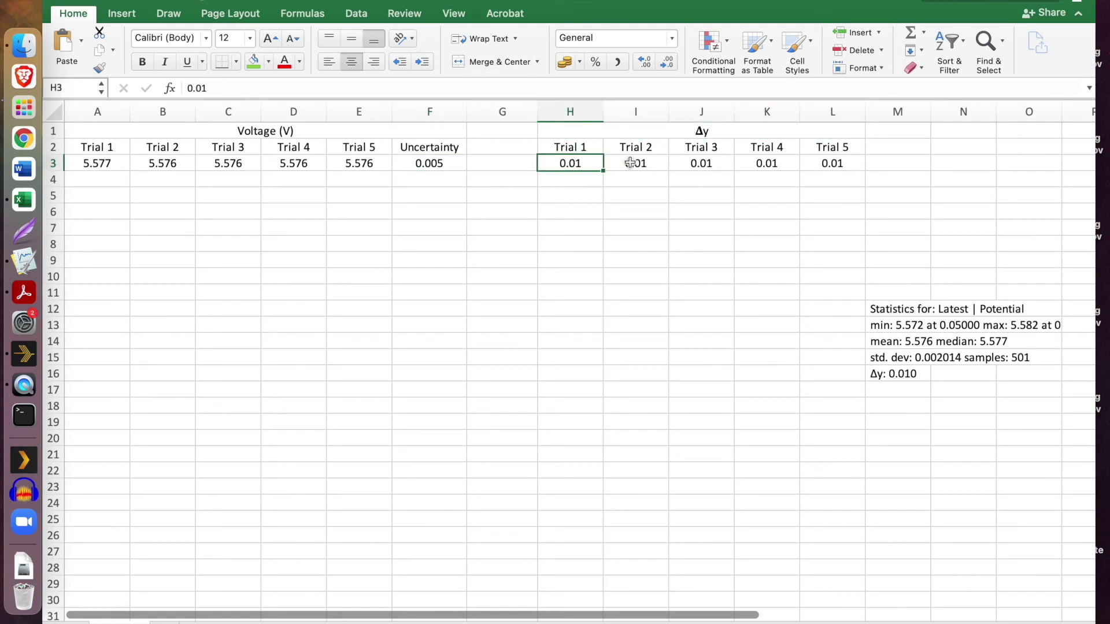
pyautogui.click(630, 163)
pyautogui.click(703, 163)
pyautogui.click(774, 163)
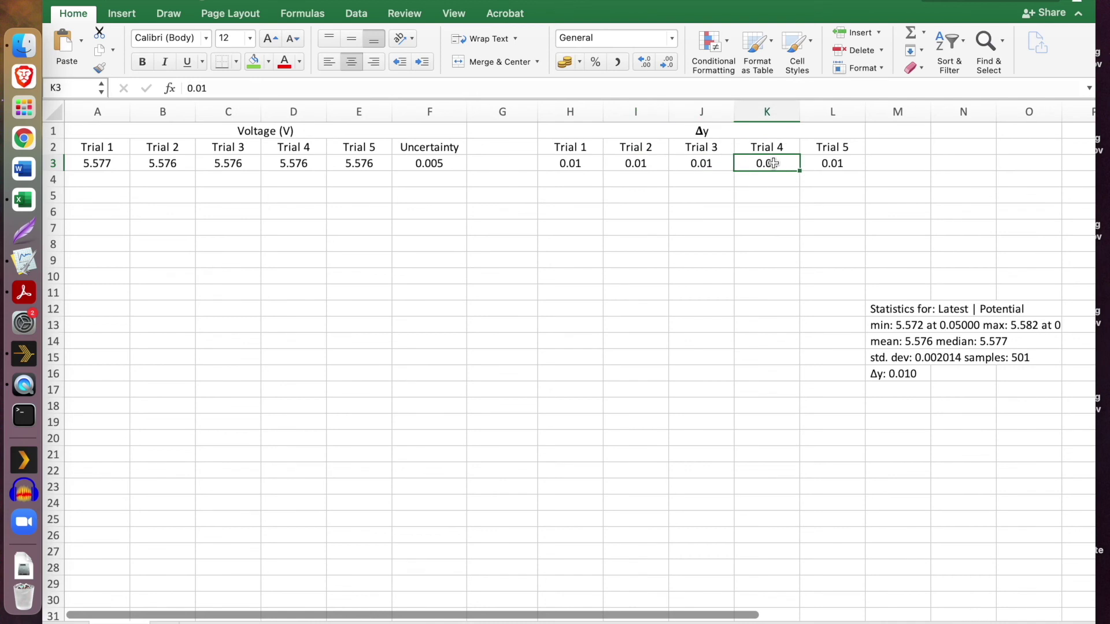
pyautogui.click(812, 163)
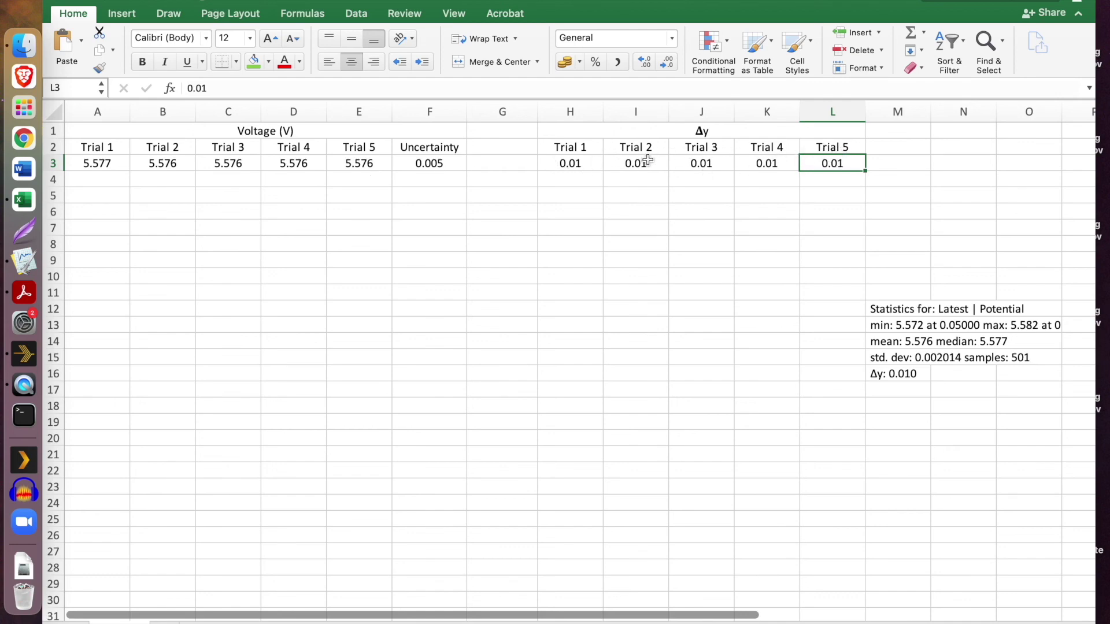
pyautogui.click(600, 132)
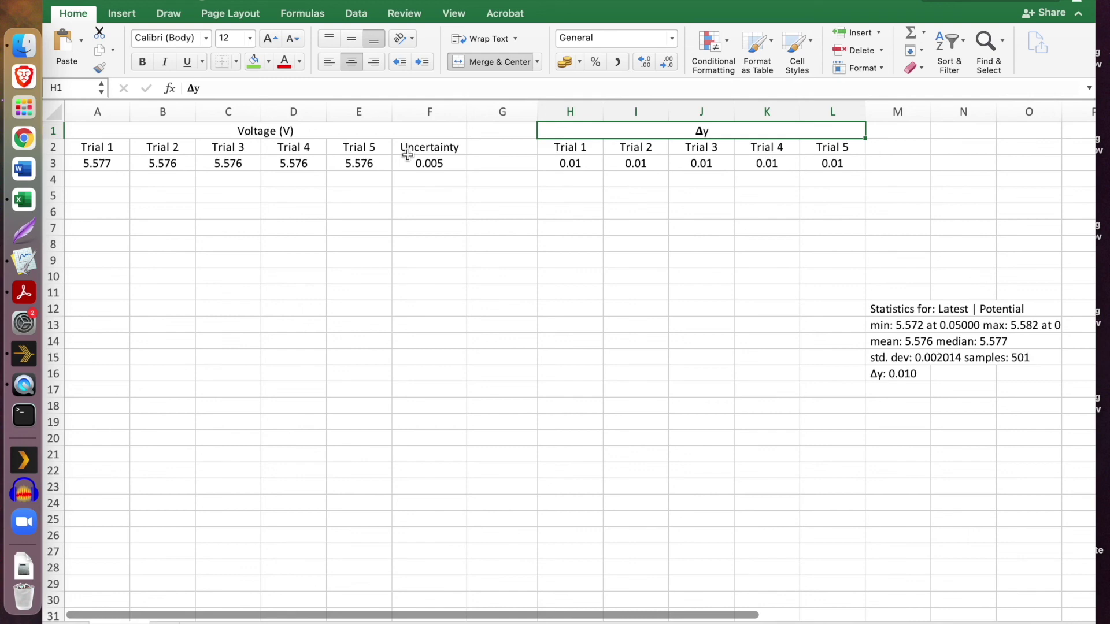
pyautogui.click(435, 163)
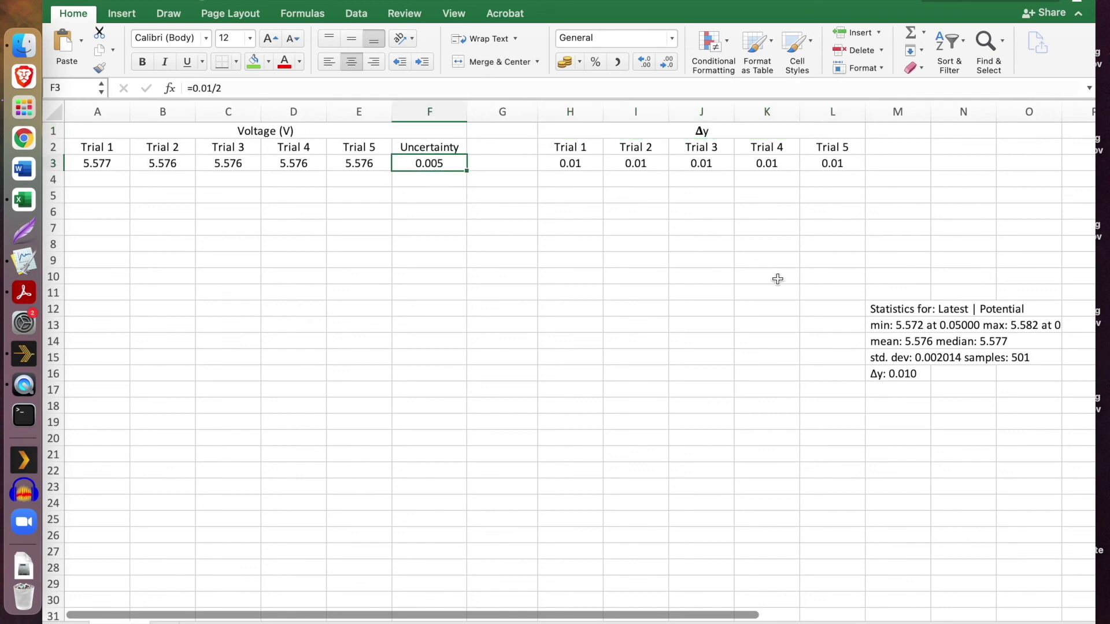
# Delete the pasted statistics text in M12:M16 and clear Δy columns H through L
pyautogui.moveTo(910, 312); pyautogui.dragTo(907, 376)
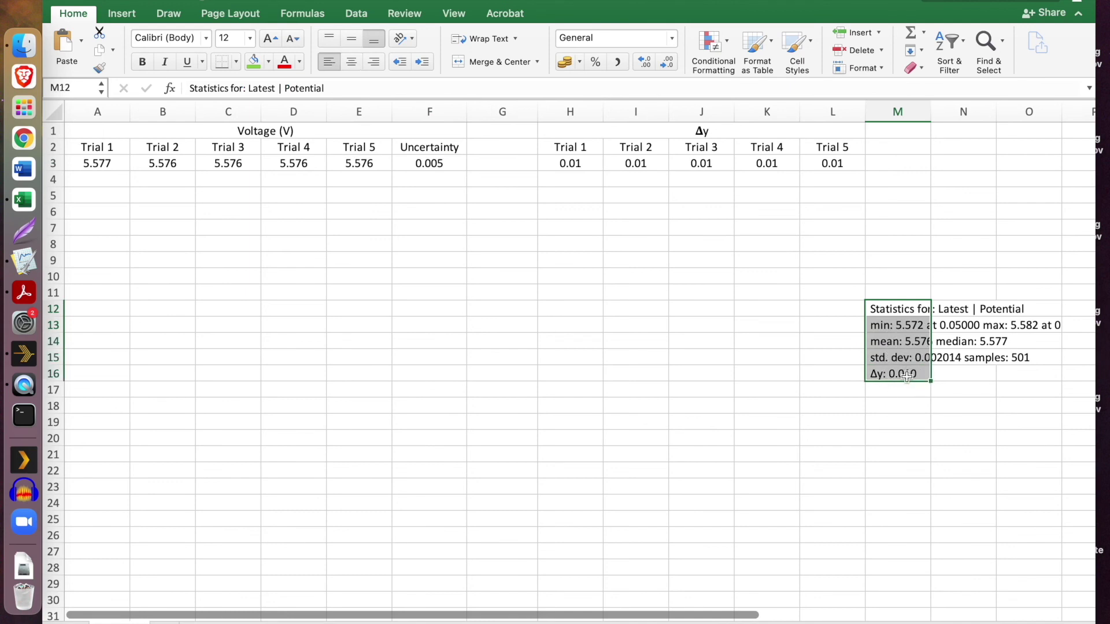
pyautogui.press('Delete')
pyautogui.click(905, 255)
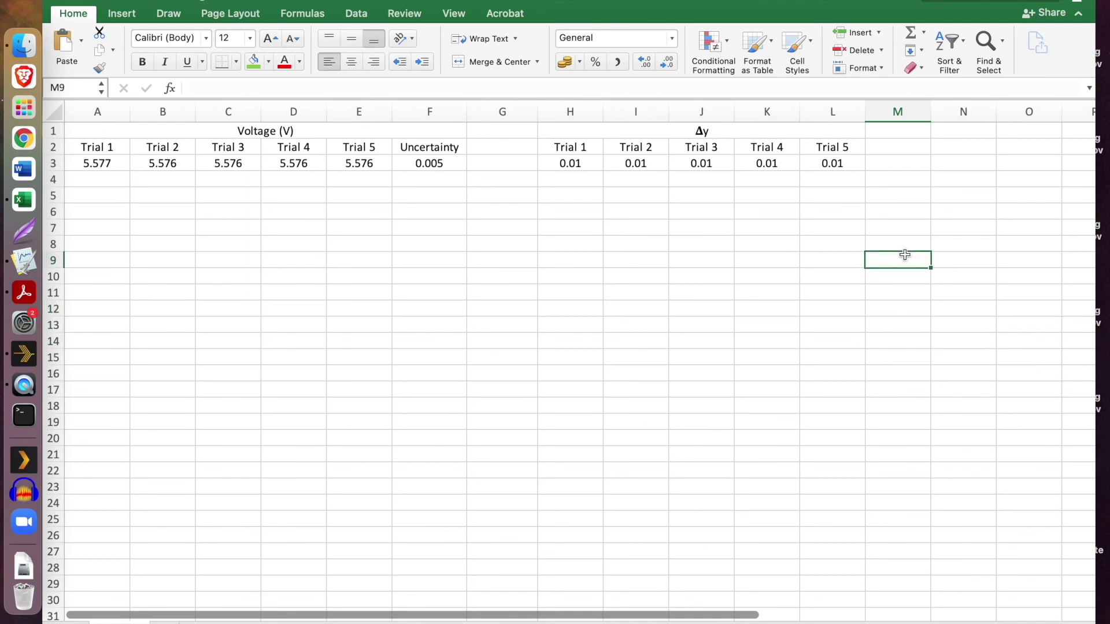
pyautogui.moveTo(568, 111); pyautogui.dragTo(854, 121)
pyautogui.press('Delete')
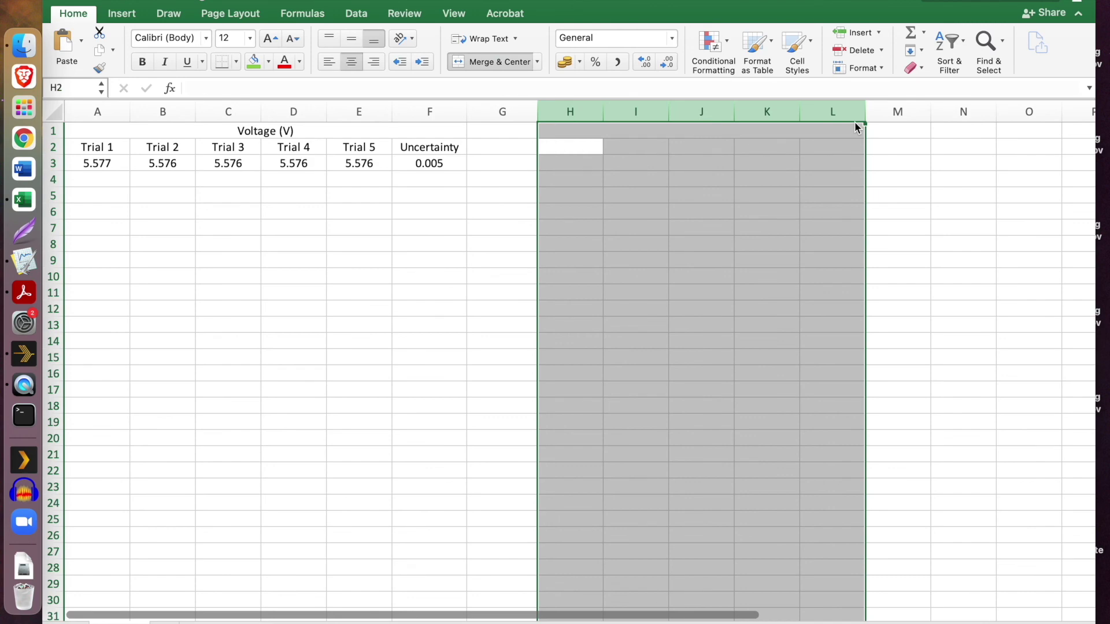
pyautogui.click(324, 175)
# Recheck the voltage table and select column A
pyautogui.moveTo(99, 131); pyautogui.dragTo(441, 159)
pyautogui.click(430, 164)
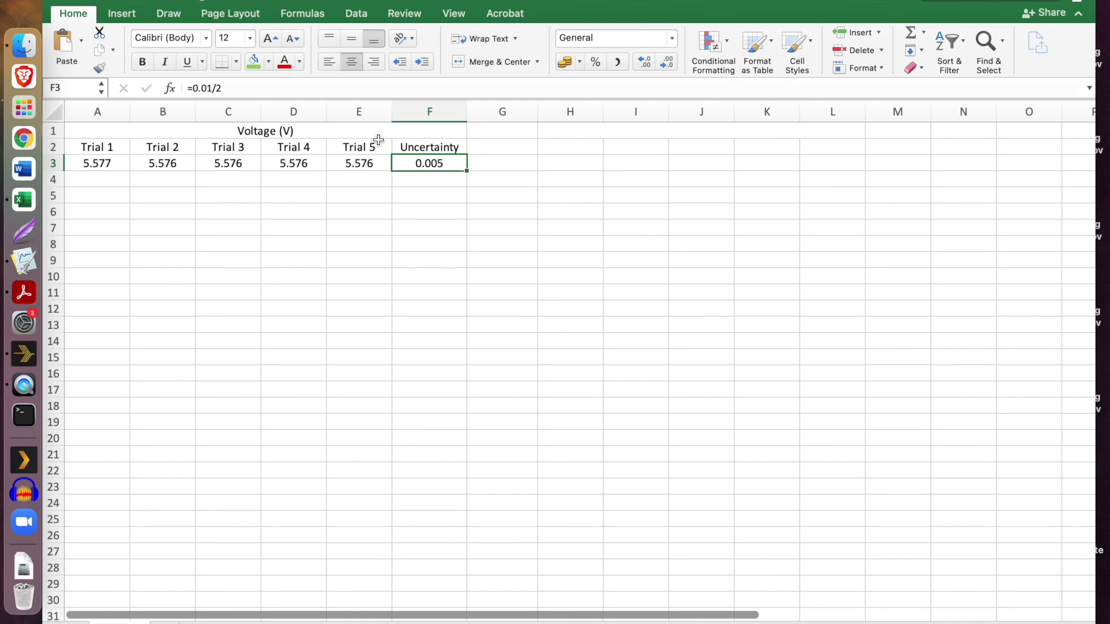
pyautogui.click(100, 117)
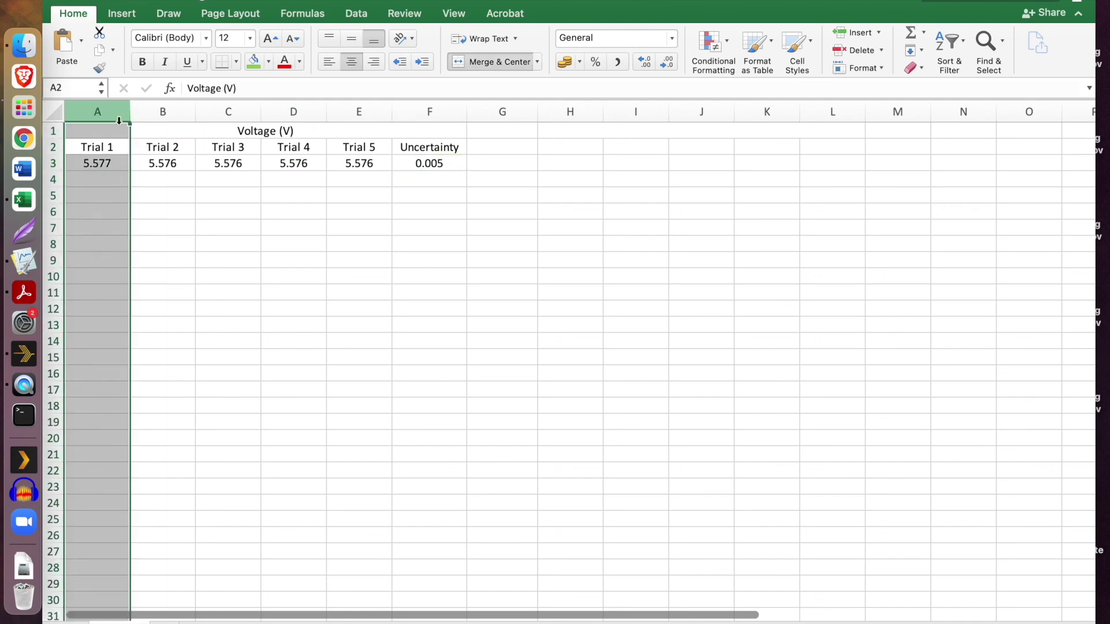
pyautogui.click(133, 148)
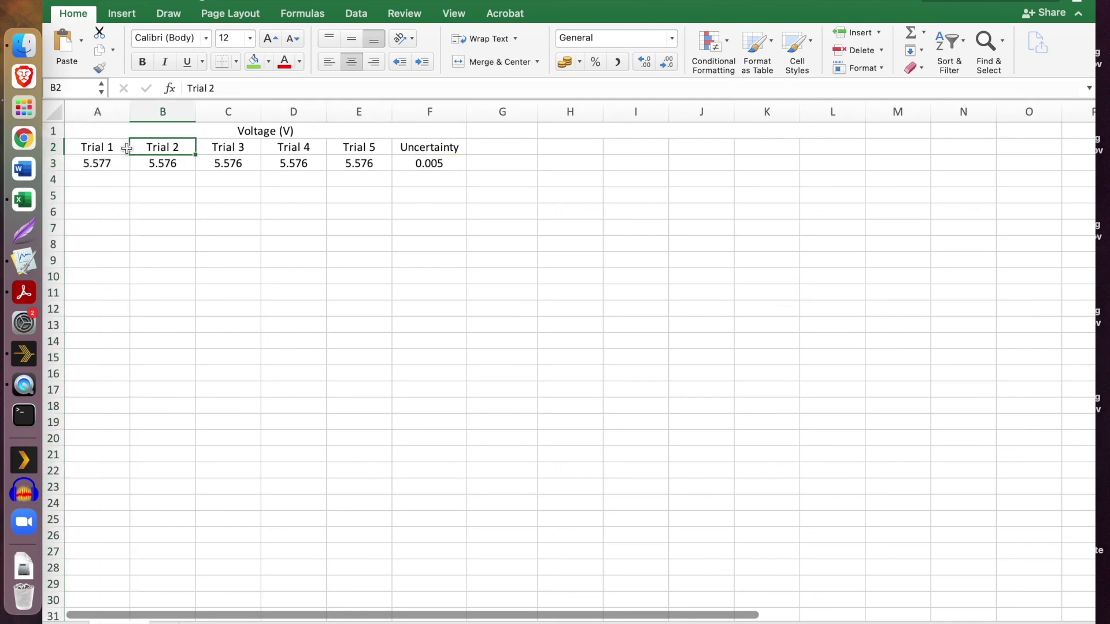
pyautogui.click(97, 111)
# Insert a new column A and head it 'Number of batteries' in A2
pyautogui.rightClick(97, 110)
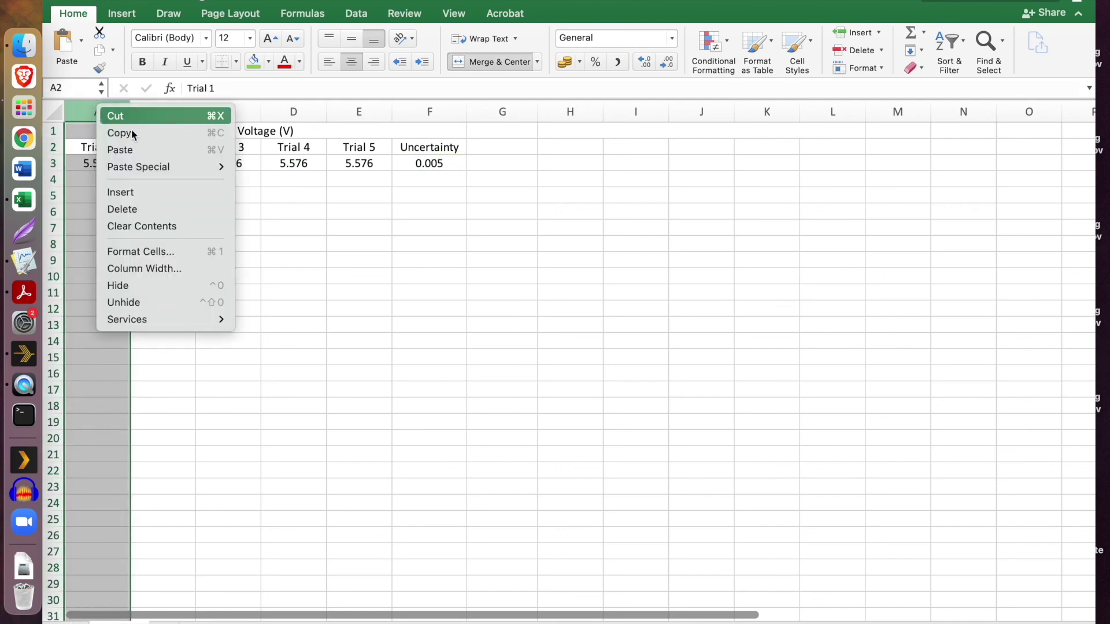
pyautogui.click(150, 197)
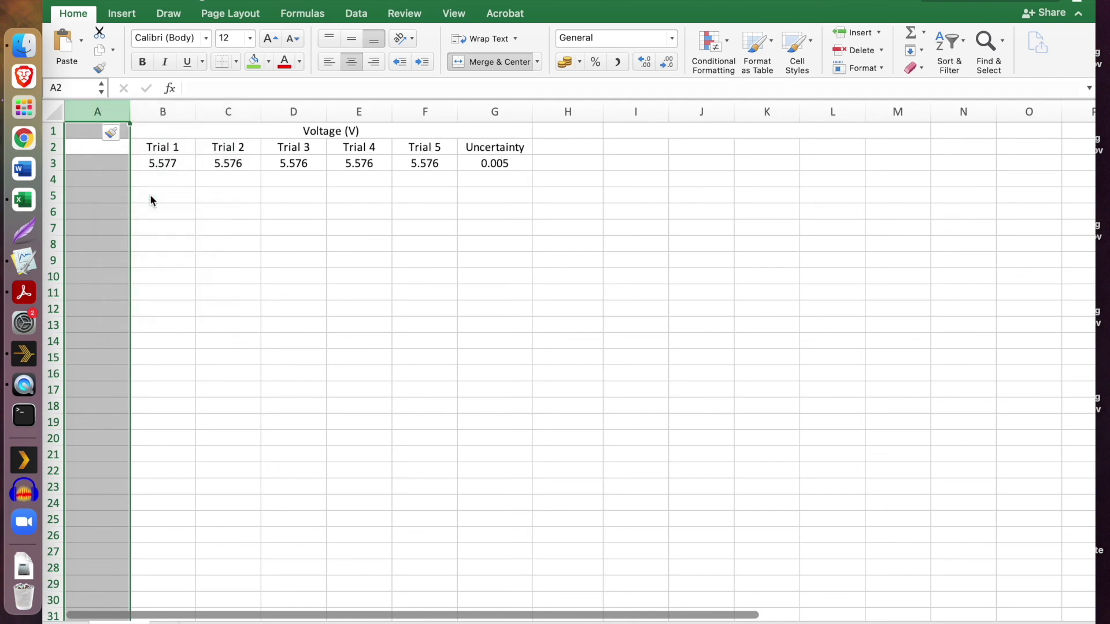
pyautogui.click(93, 146)
pyautogui.write('Man')
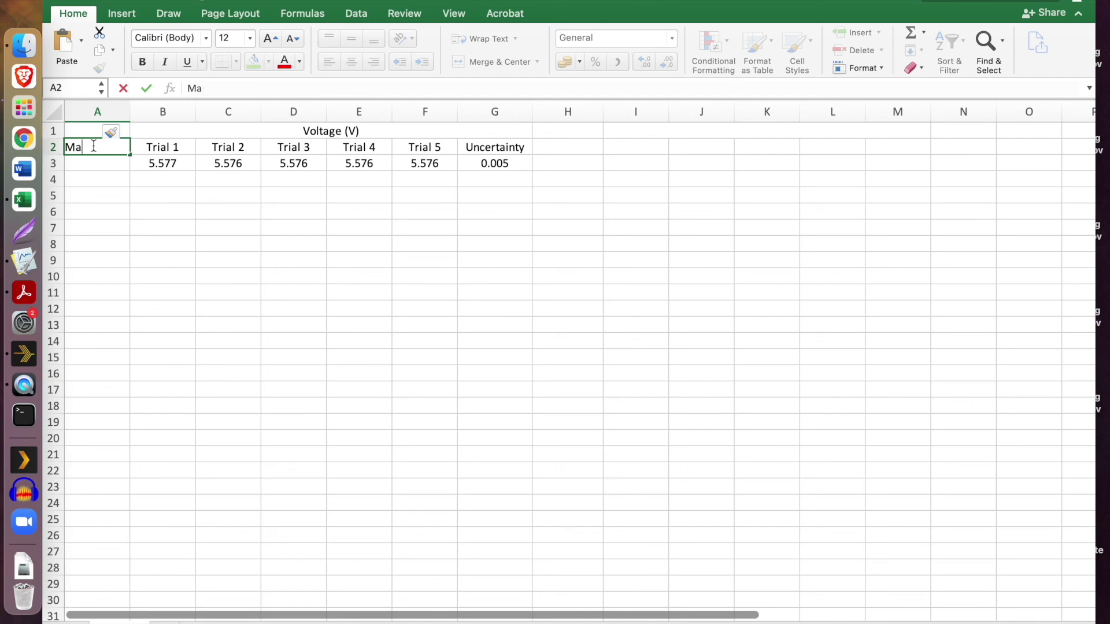
pyautogui.press('BackSpace')
pyautogui.press('BackSpace')
pyautogui.write('Number of batteries')
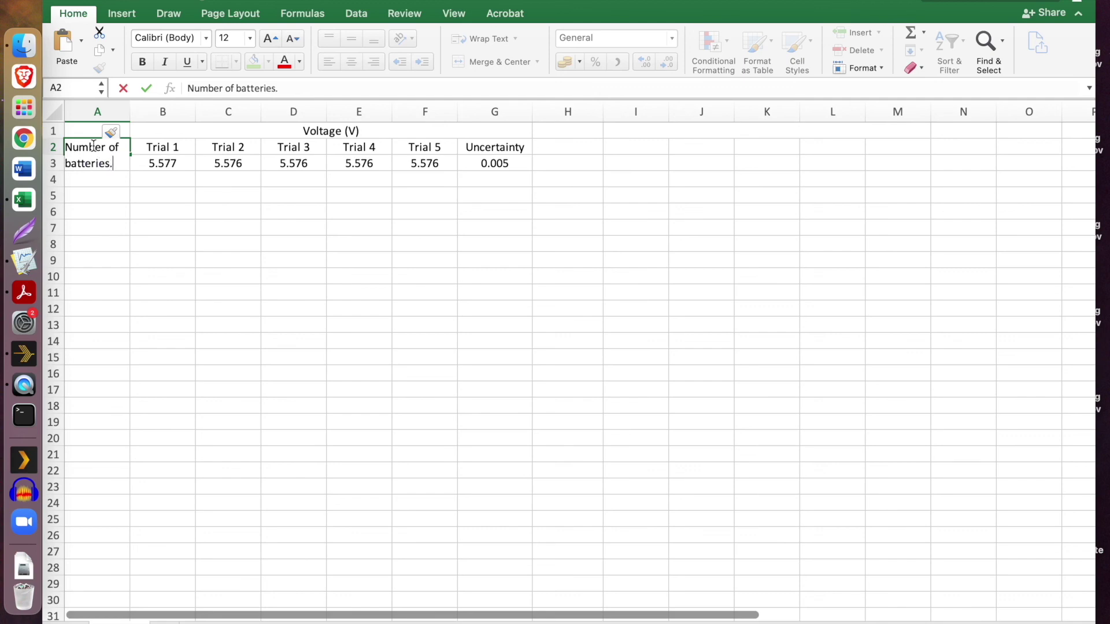
pyautogui.press('Return')
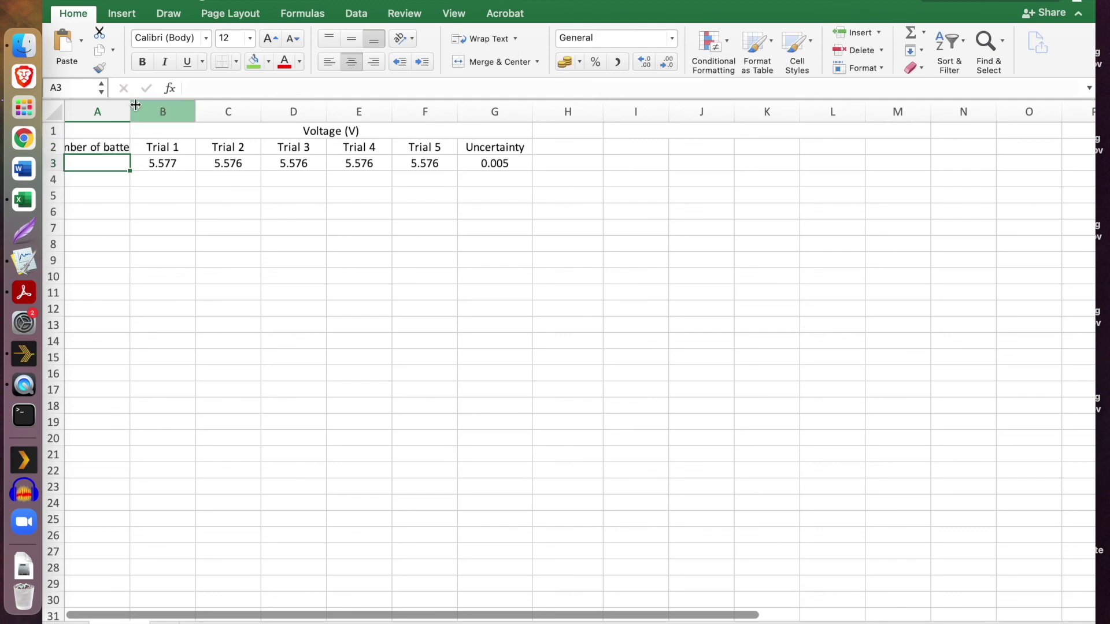
# Auto-fit column A's width to the 'Number of batteries' heading
pyautogui.moveTo(132, 107); pyautogui.dragTo(132, 107)
pyautogui.doubleClick(131, 107)
pyautogui.click(139, 218)
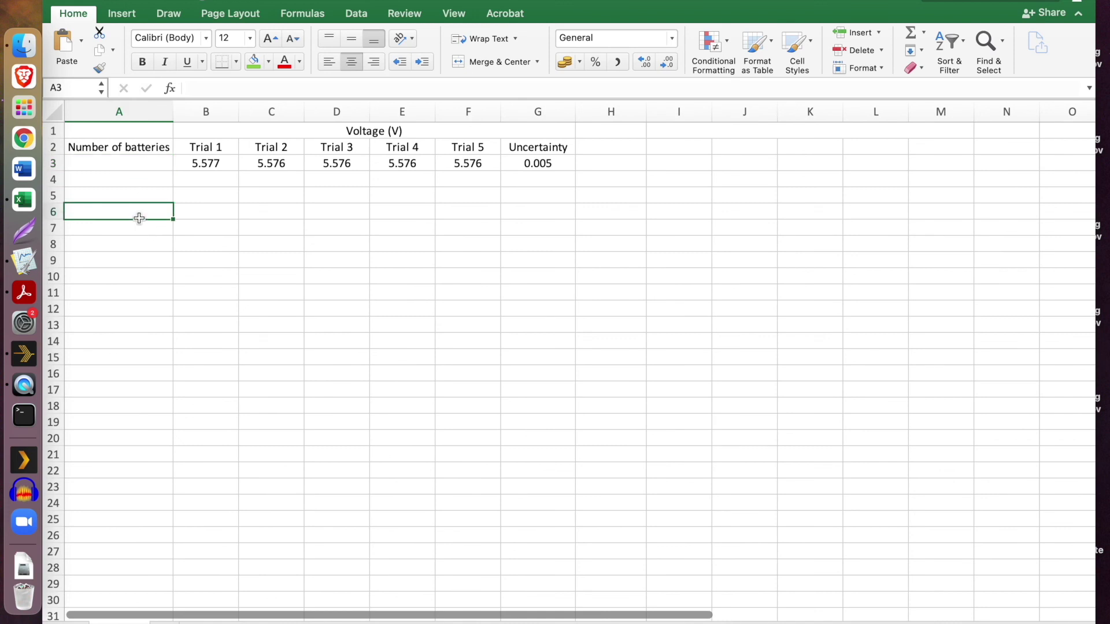
pyautogui.click(141, 147)
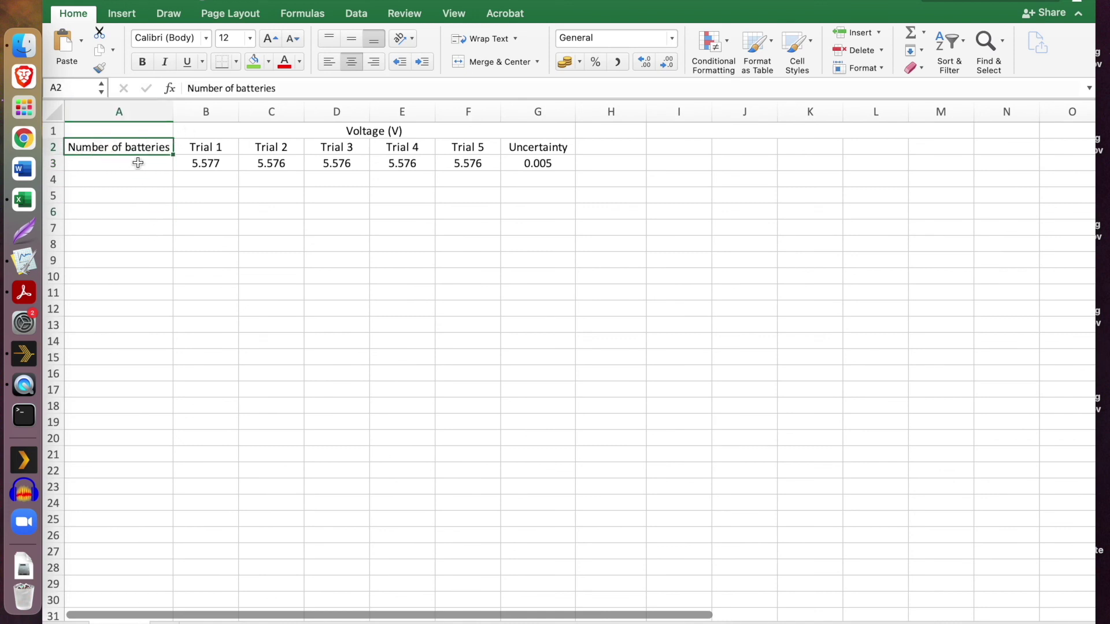
pyautogui.click(139, 163)
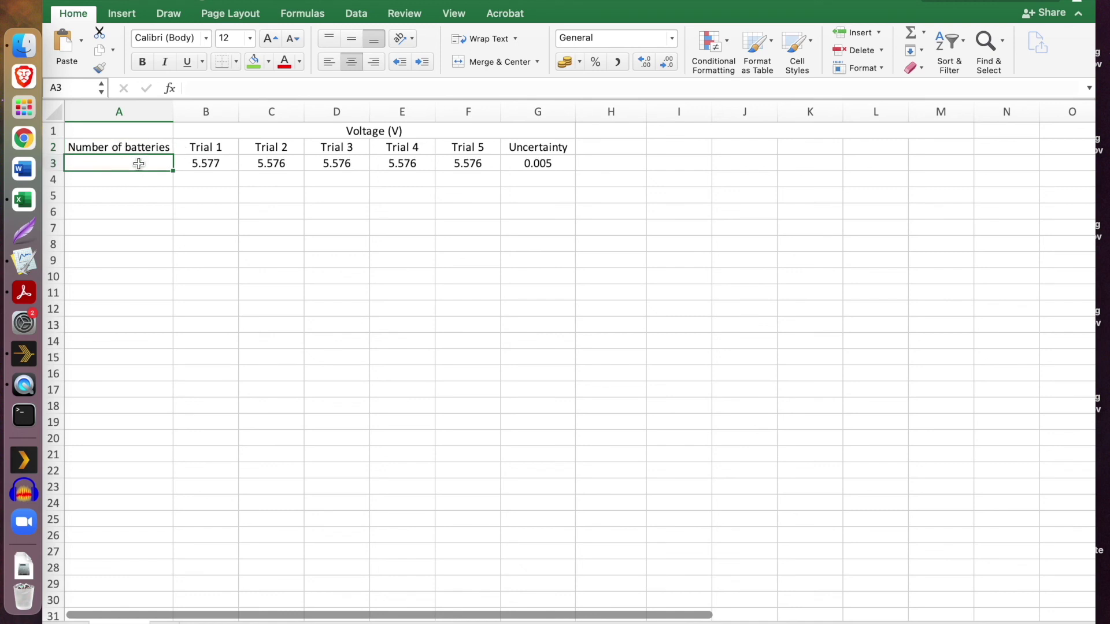